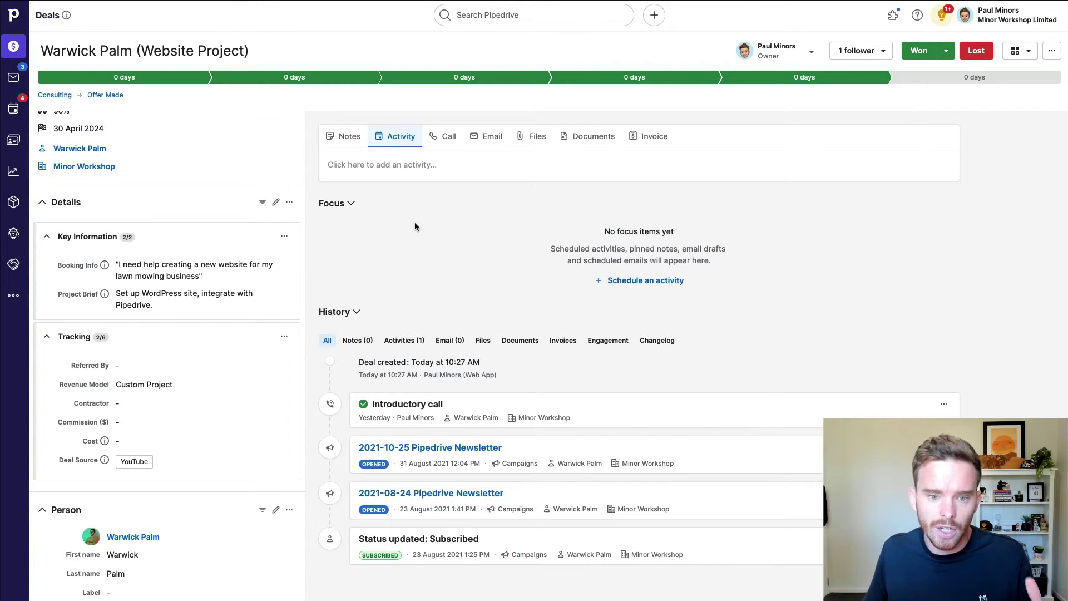
- Abandon the new Warwick Palm activity form and go to Company settings from the account menu
click(419, 175)
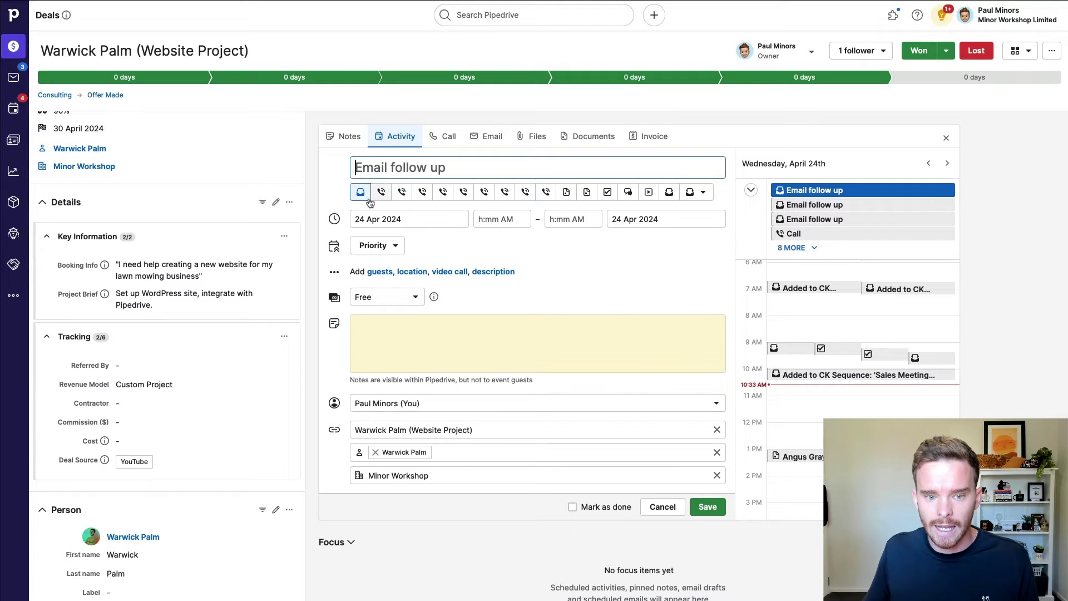
click(980, 17)
click(964, 152)
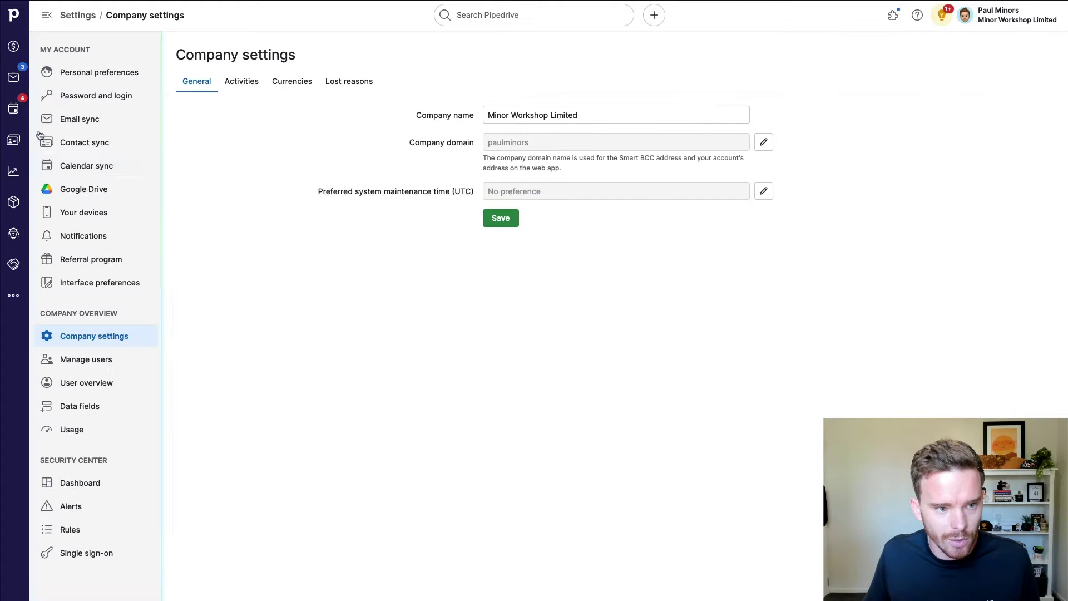
- Review the activity types list on the Activities tab of Company settings
click(241, 82)
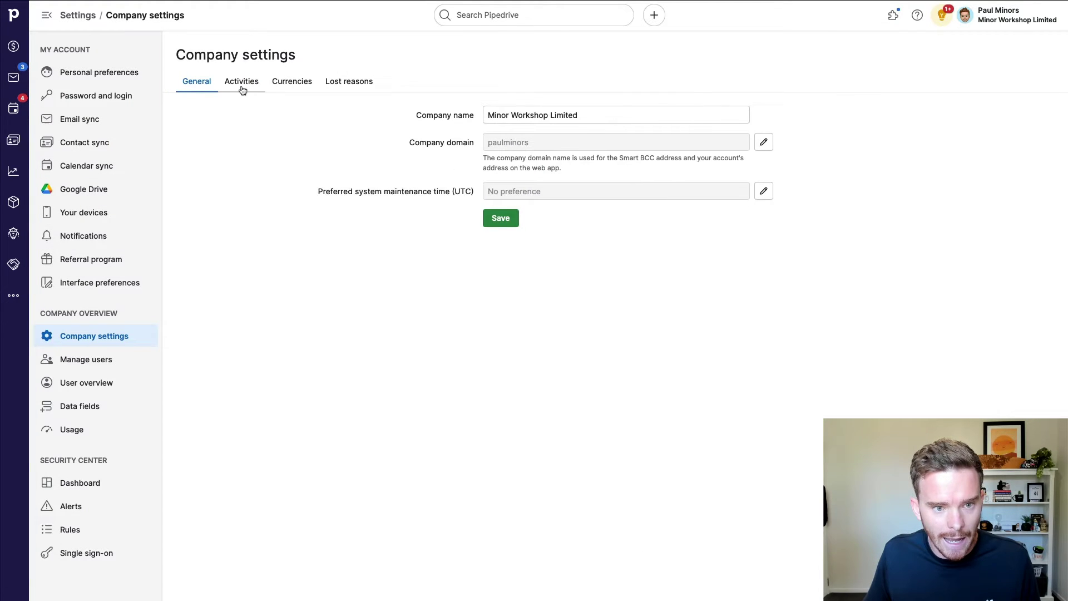
scroll(517, 389, down, 5)
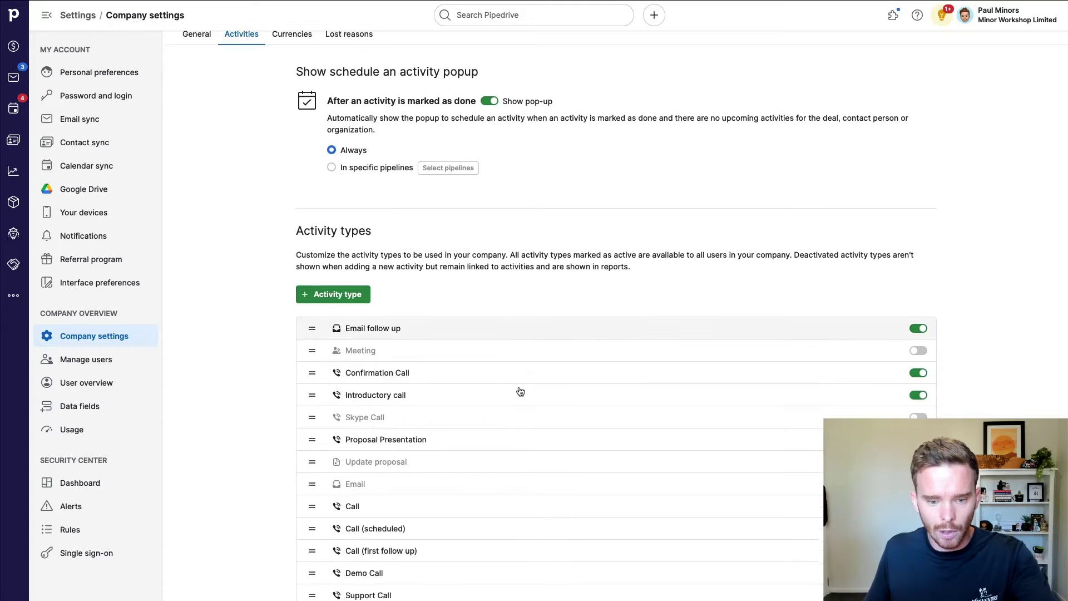
scroll(517, 390, down, 2)
scroll(515, 388, up, 3)
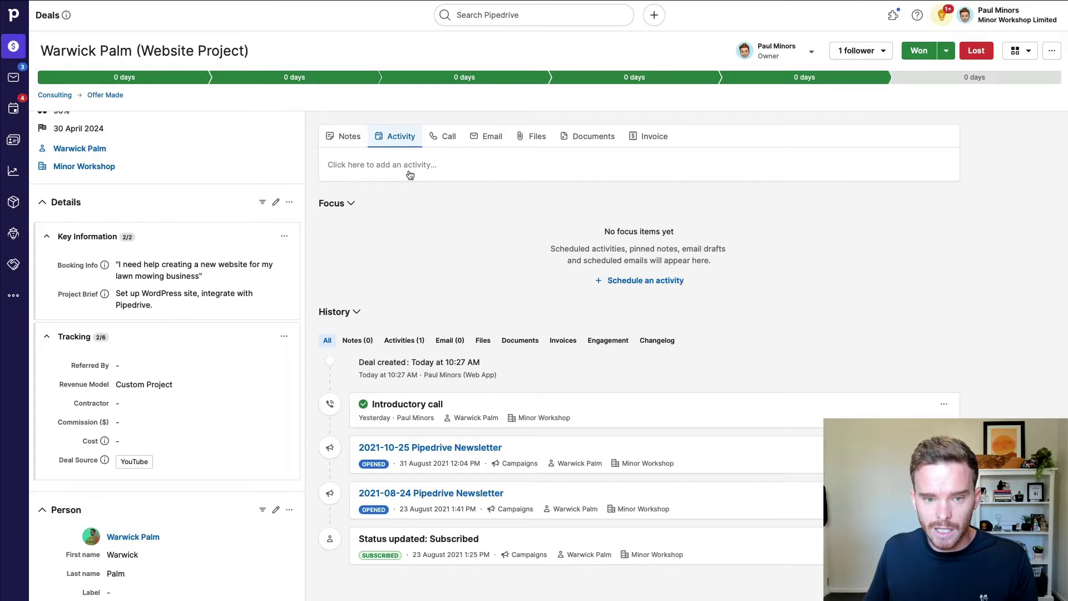
- Add a Call dated 26 Apr 2024 noting 'Does he have any questions about the proposal?'
click(410, 167)
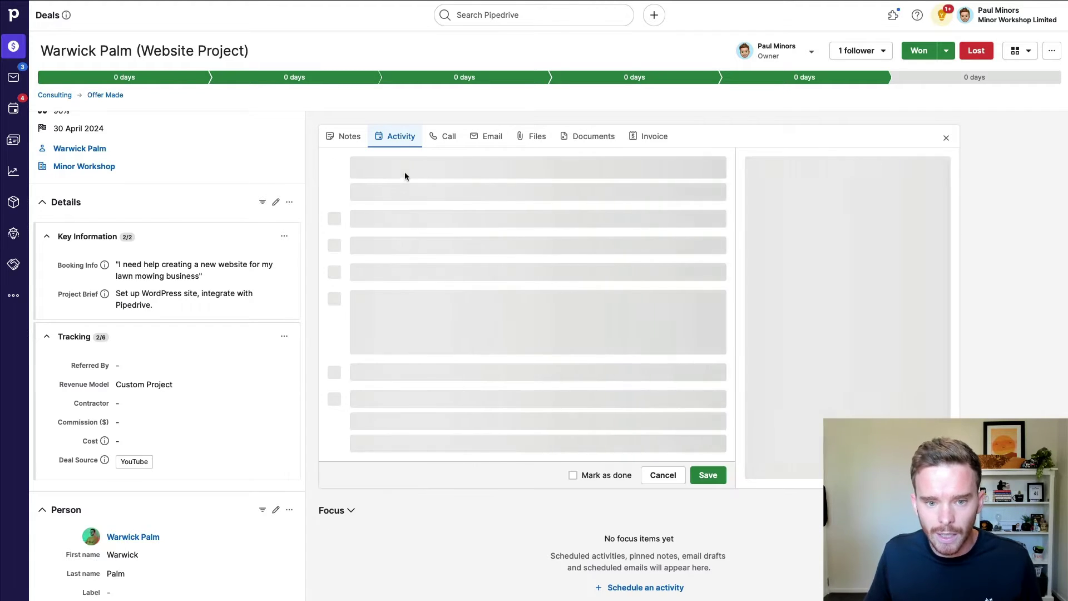
click(384, 219)
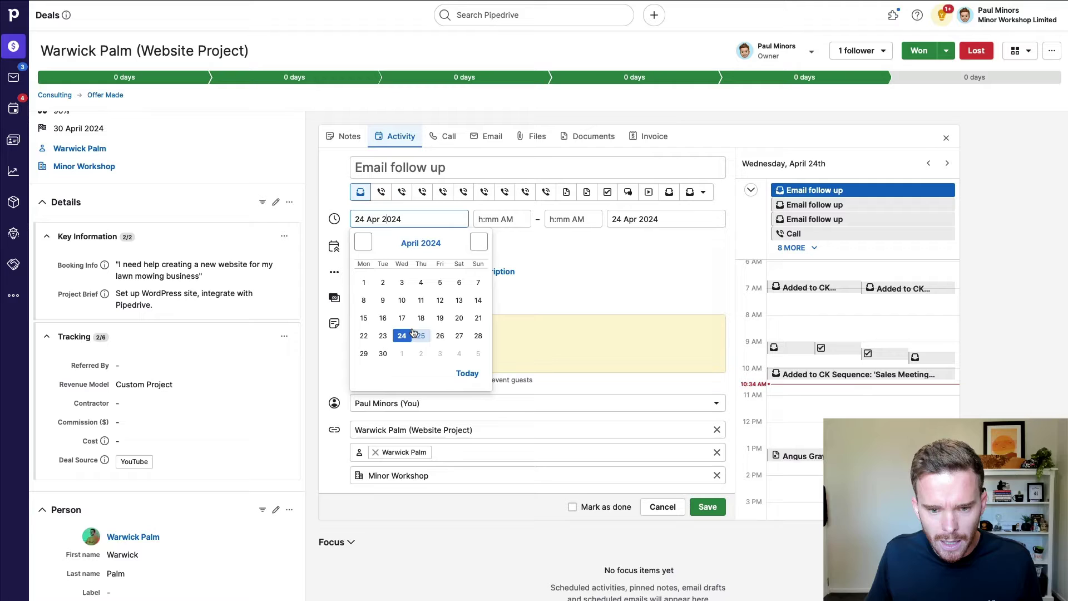
click(440, 337)
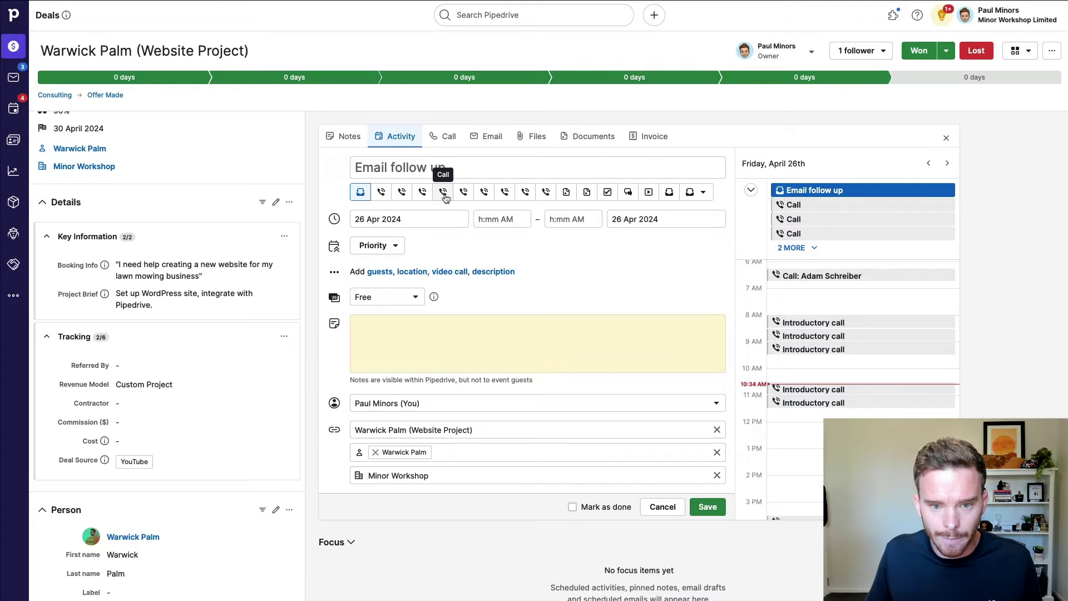
click(444, 192)
click(427, 343)
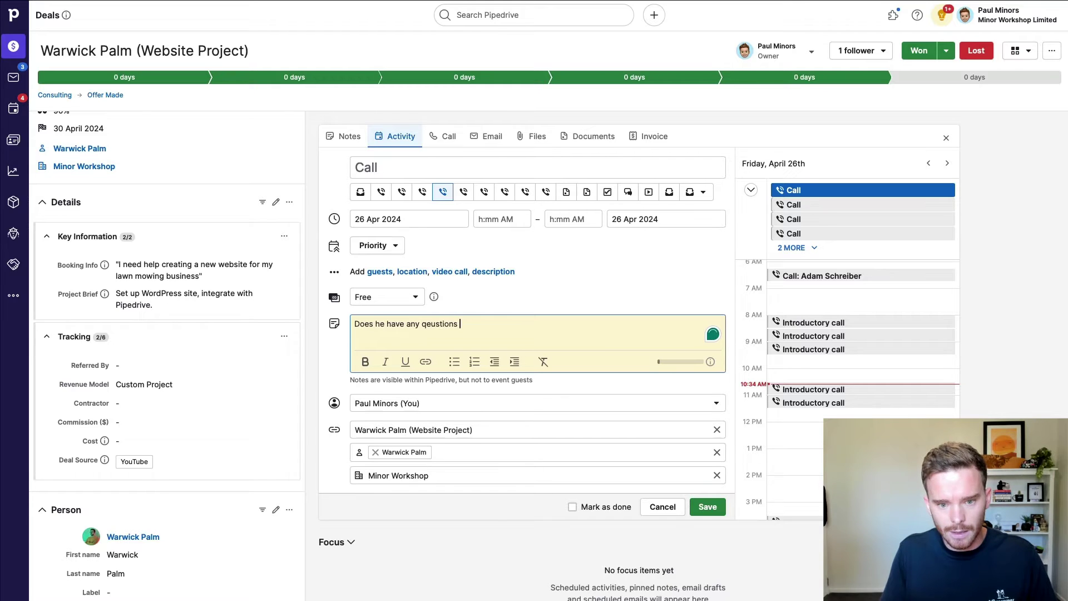
key(ctrl+BackSpace)
text(qu)
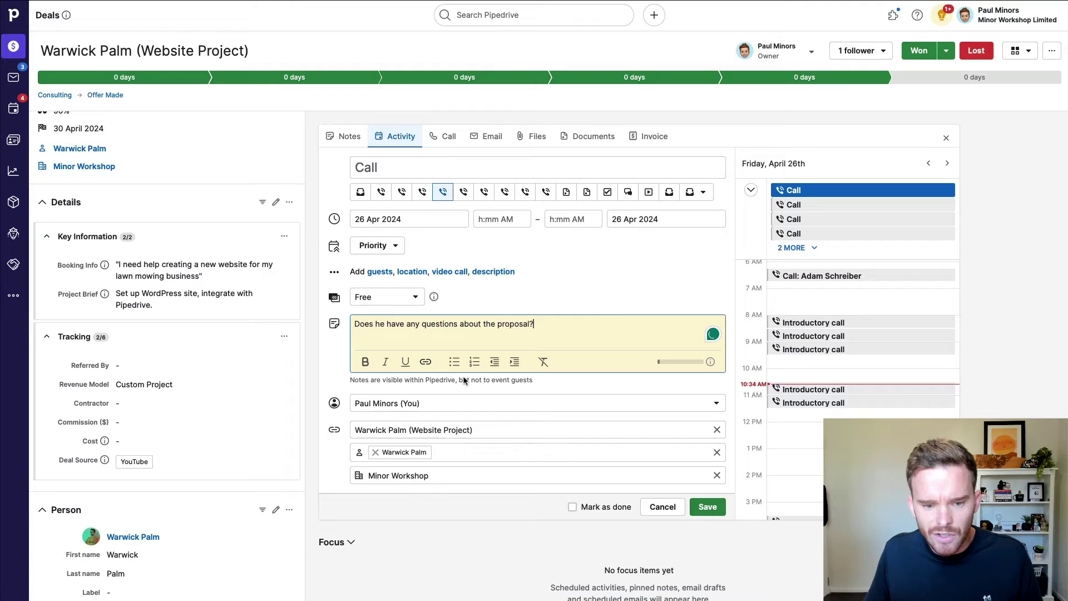
- Save the Call, then check the John Wayne and Jessica Lee deals' activity lists on the pipeline
mouse_move(508, 431)
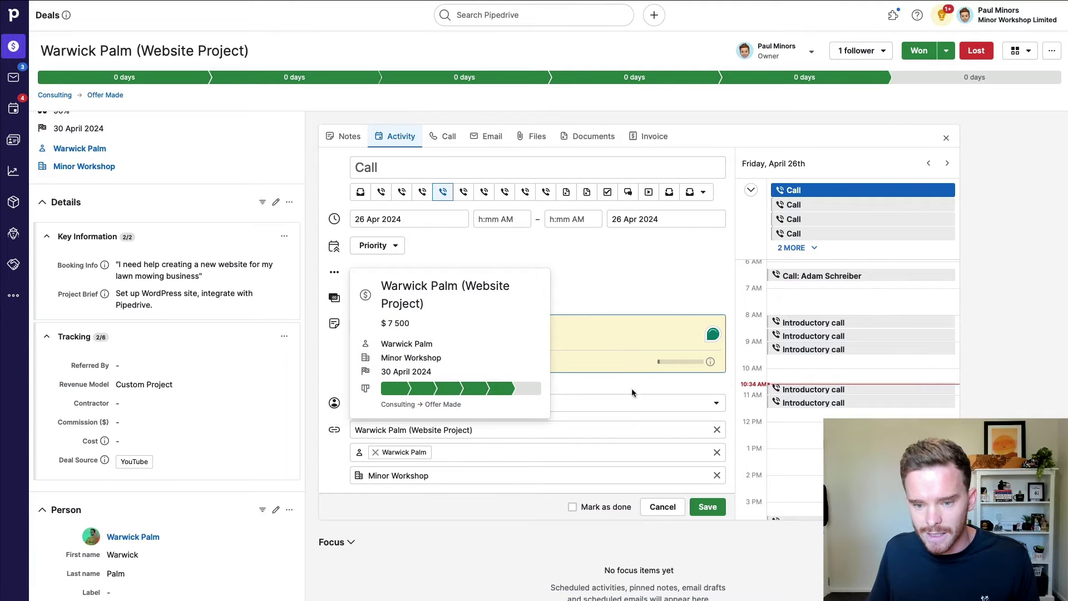
click(708, 507)
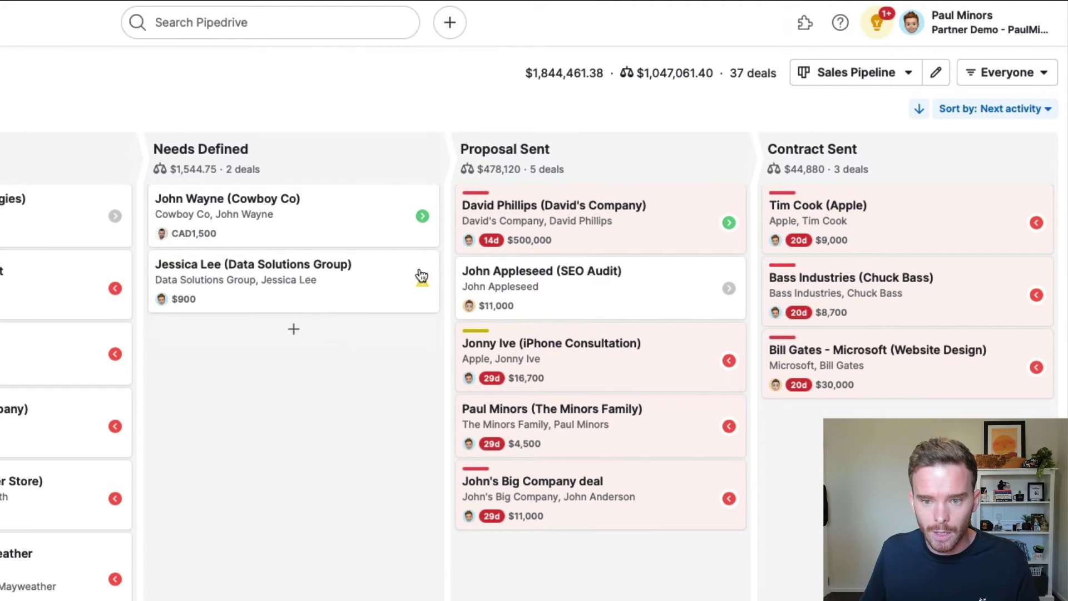
click(421, 231)
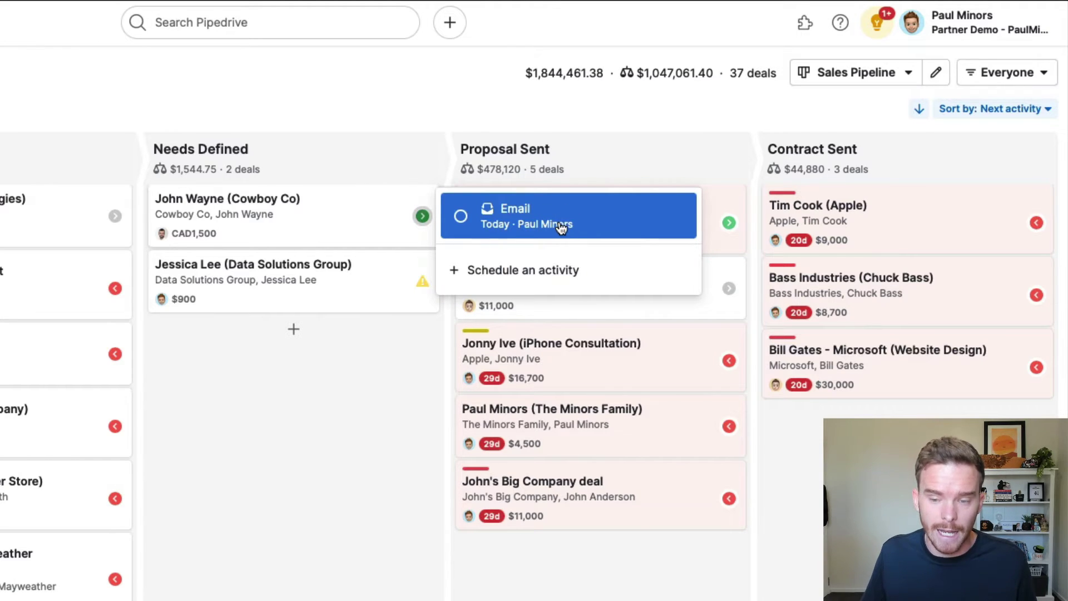
click(396, 351)
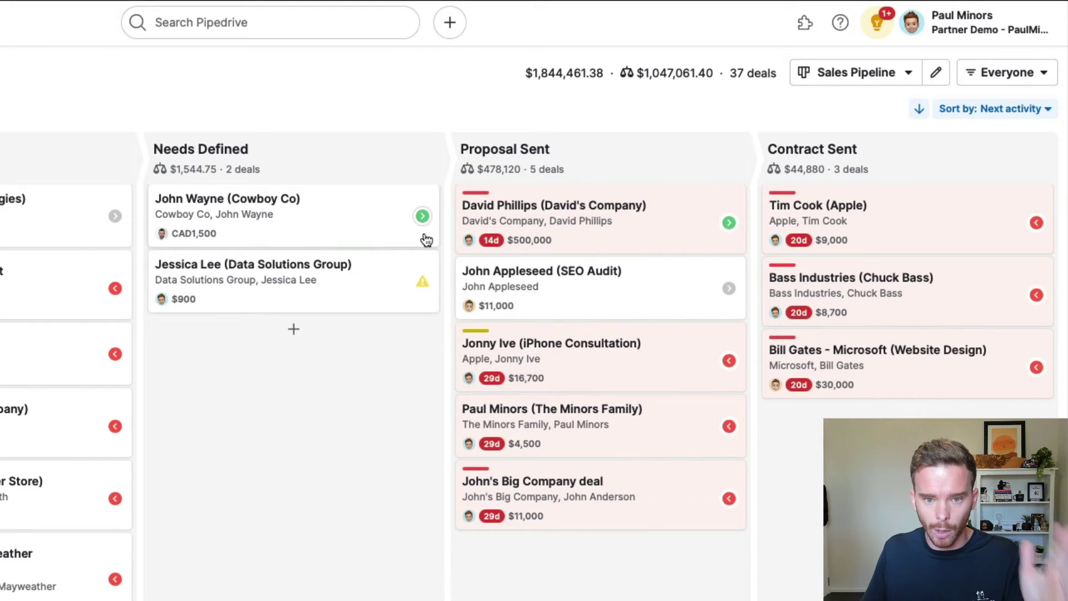
click(421, 293)
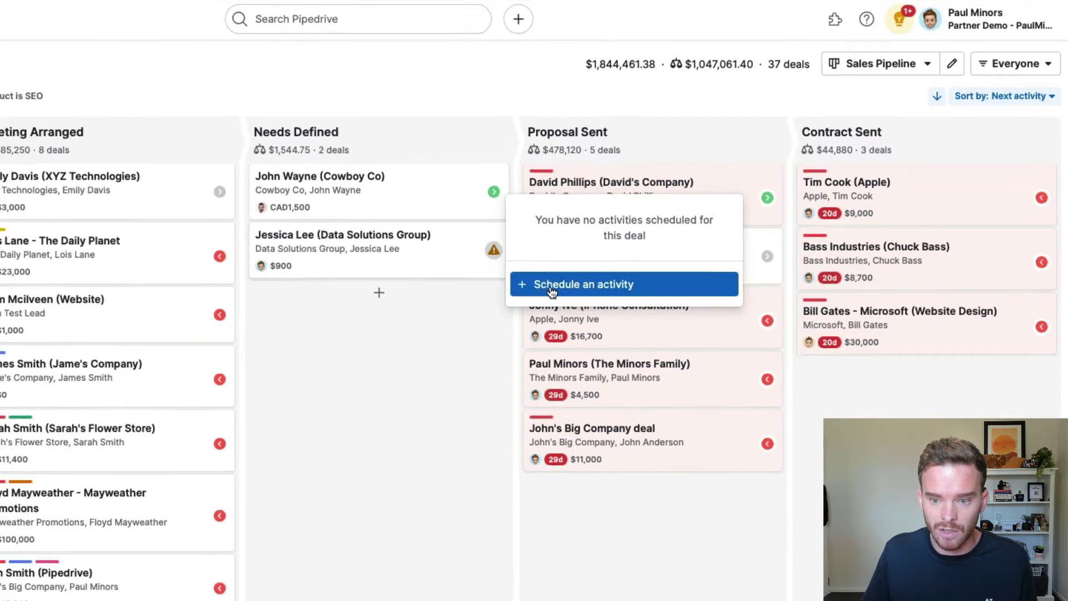
click(489, 323)
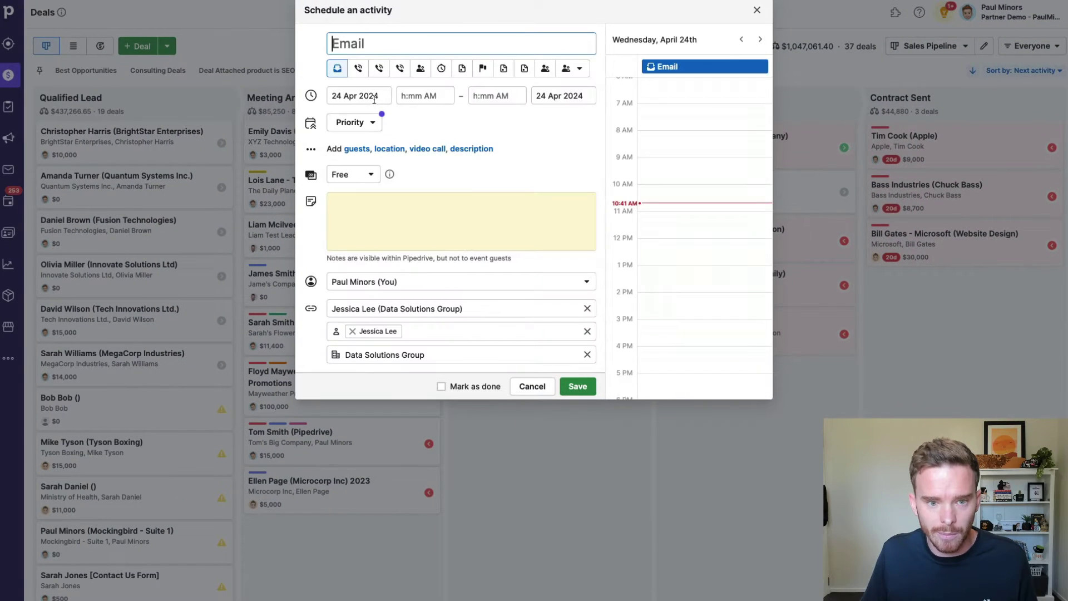
click(362, 96)
click(417, 225)
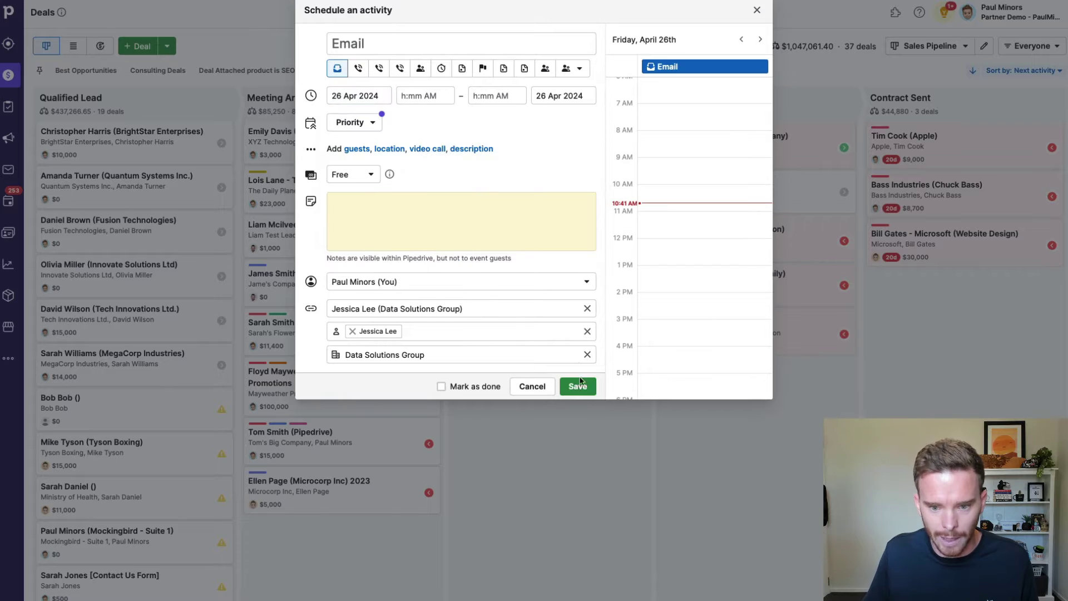
click(577, 386)
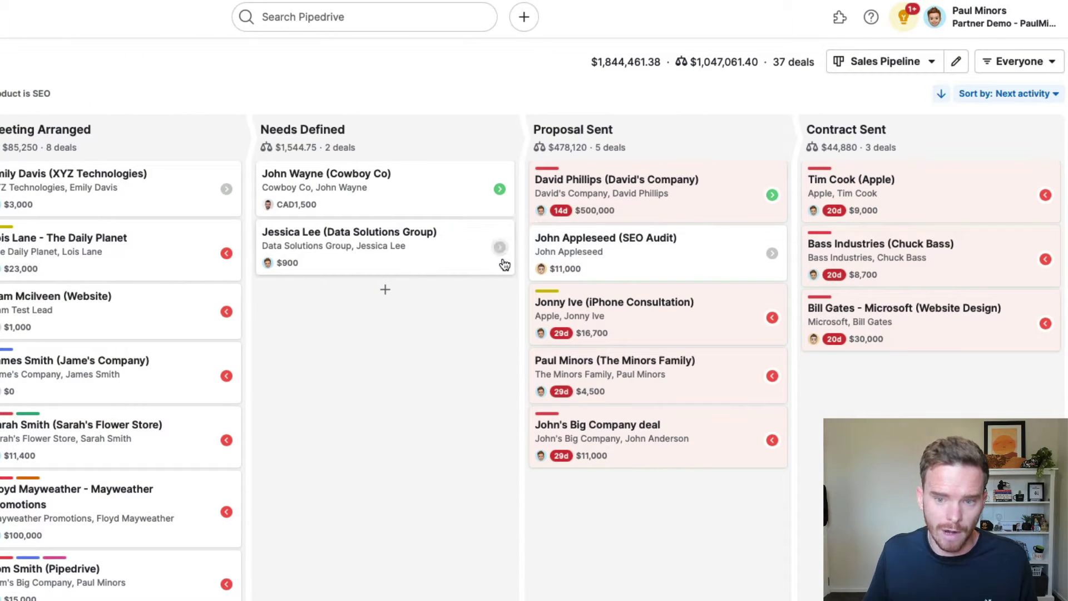
click(499, 255)
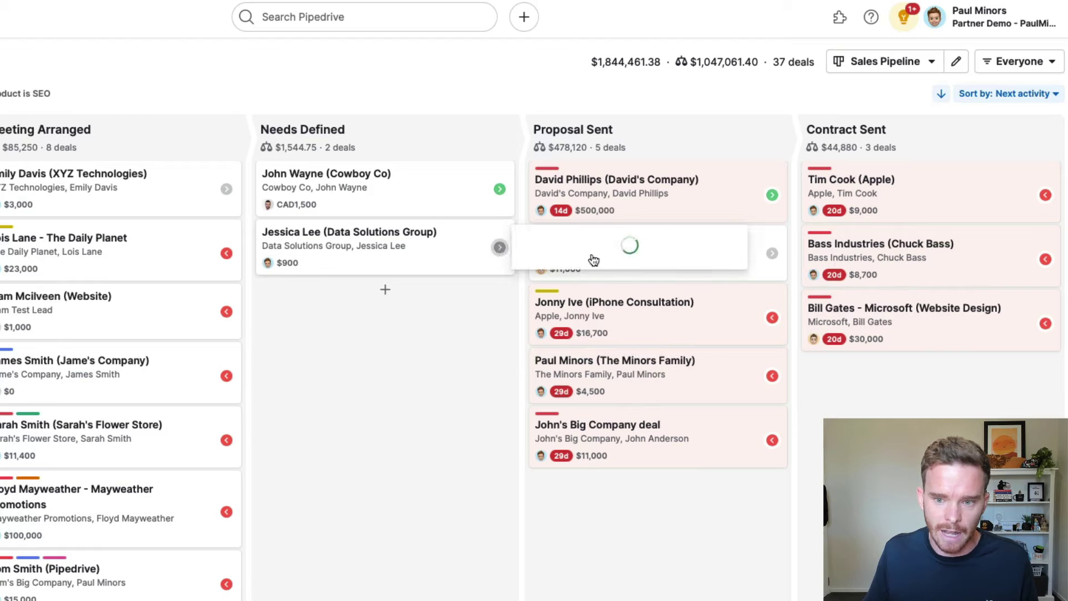
click(446, 340)
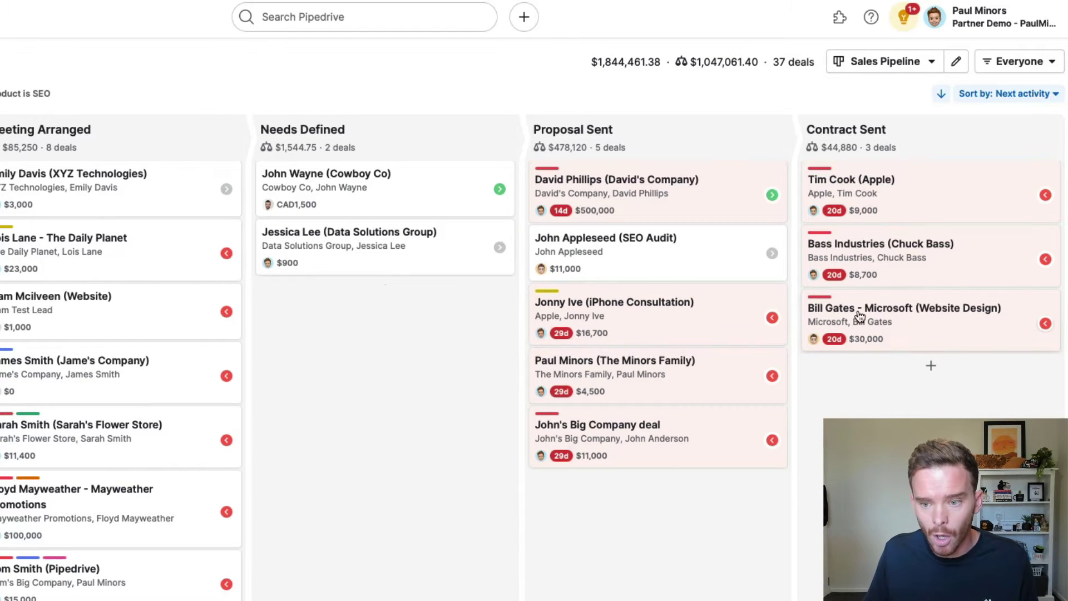
- View the Jonny Ive deal's scheduled follow-ups
click(768, 323)
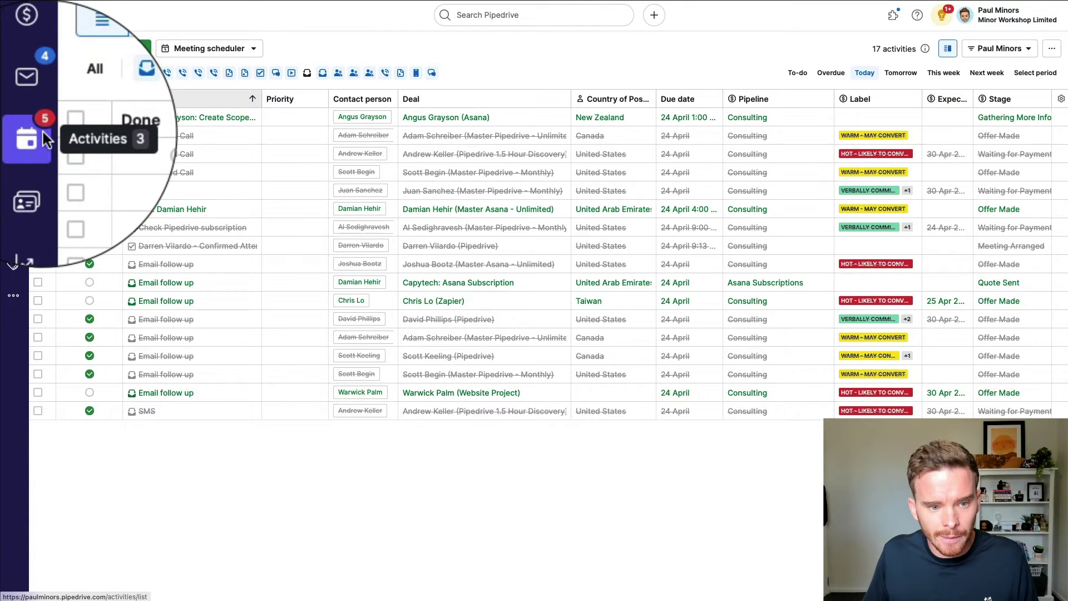
- Try the Overdue and Today filters, then sort activities by Done so open ones lead
click(120, 252)
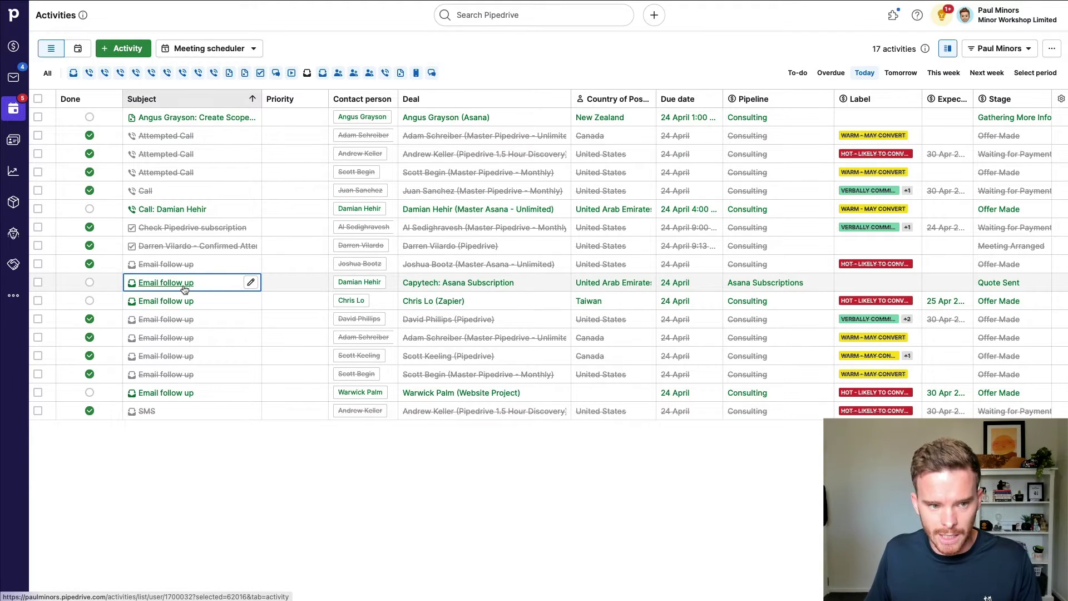
click(831, 81)
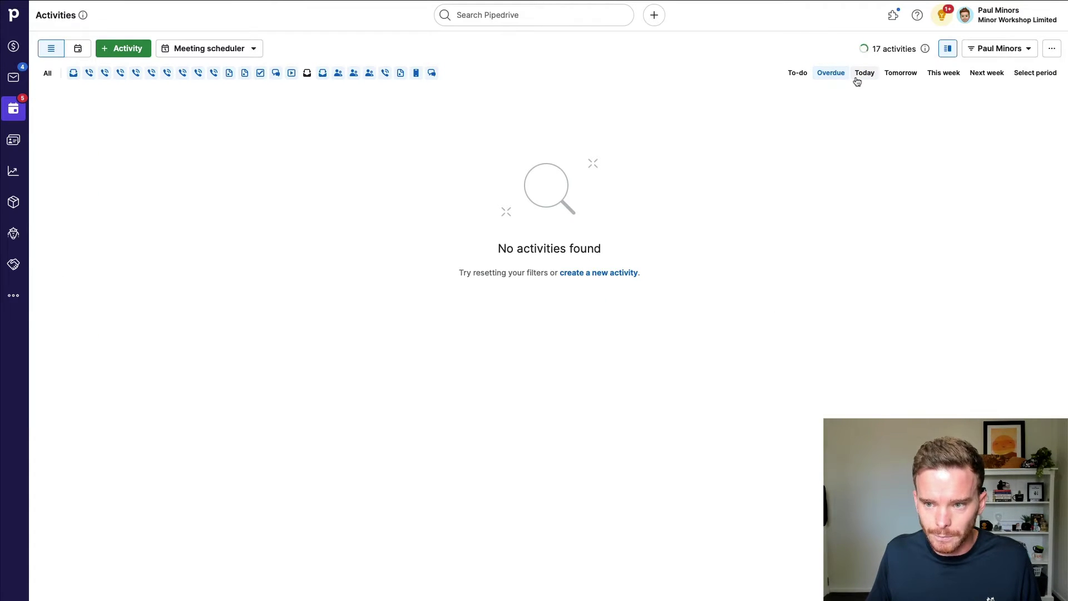
click(859, 78)
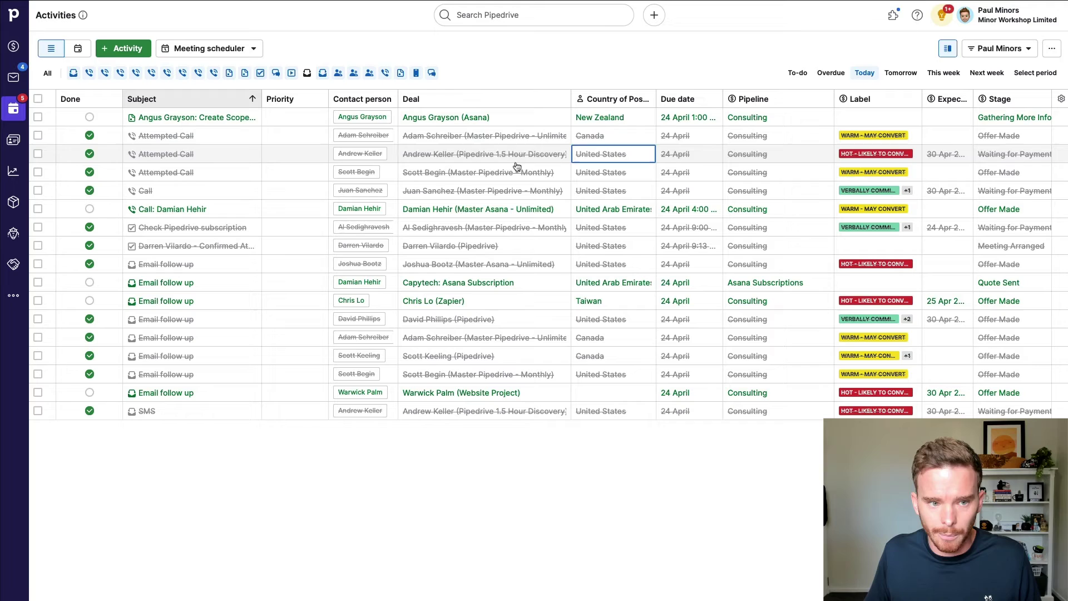
click(100, 102)
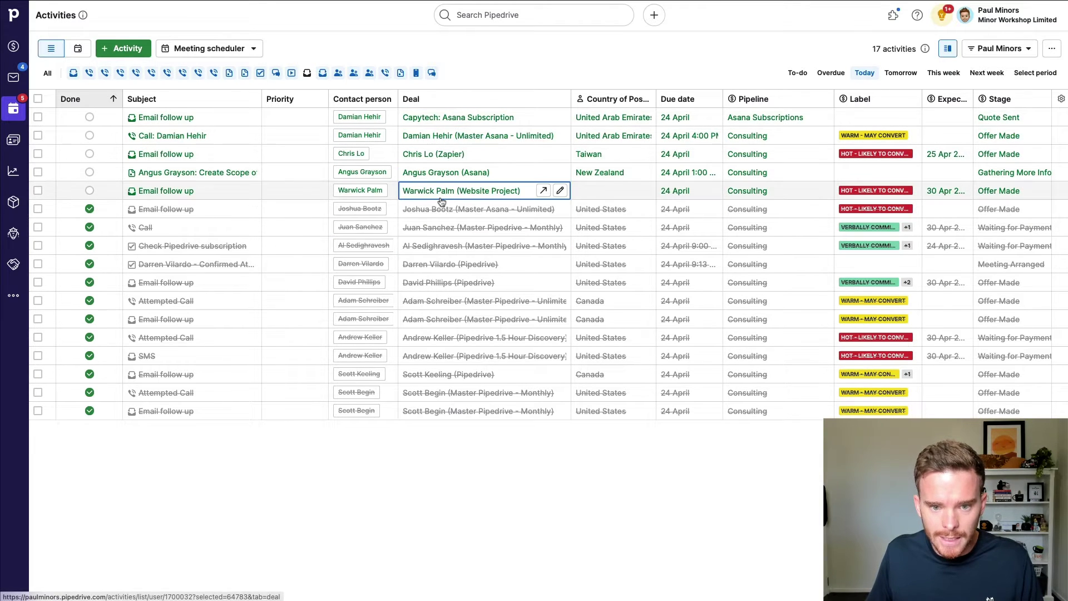
mouse_move(442, 200)
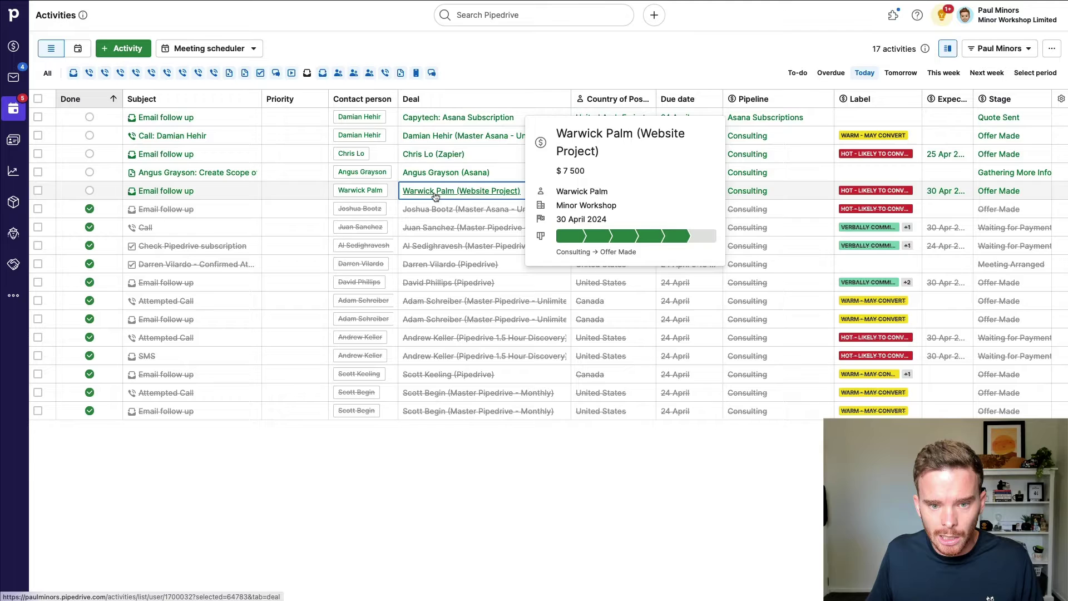
click(435, 191)
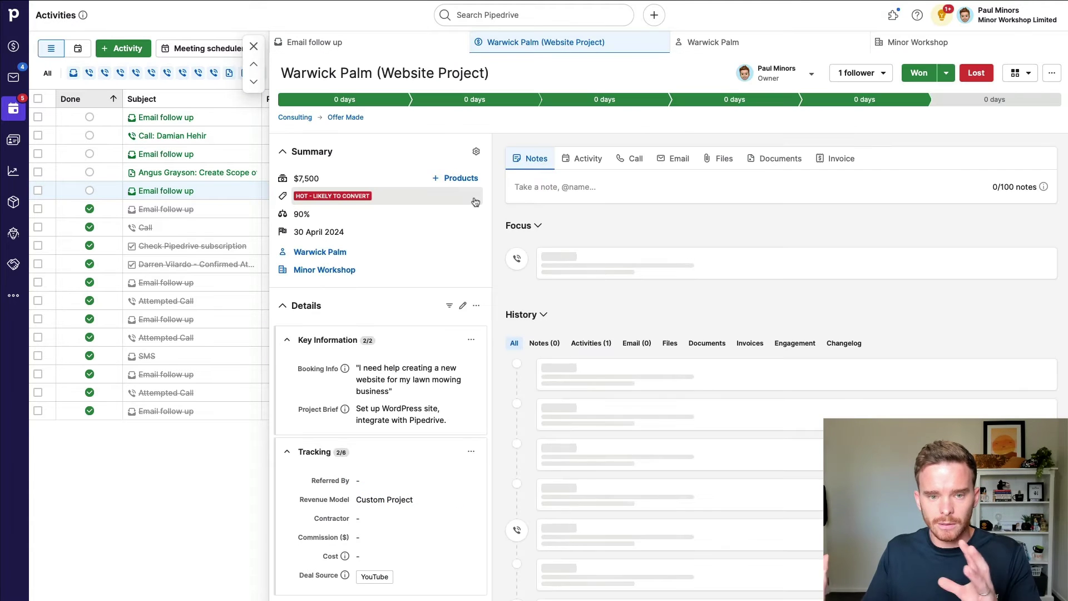
click(253, 46)
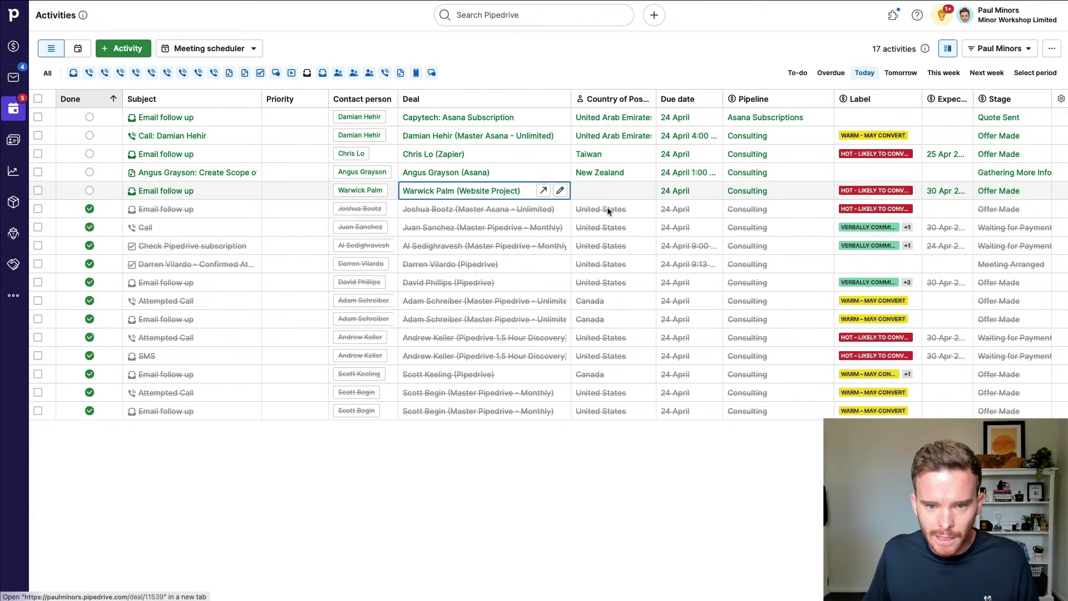
click(616, 194)
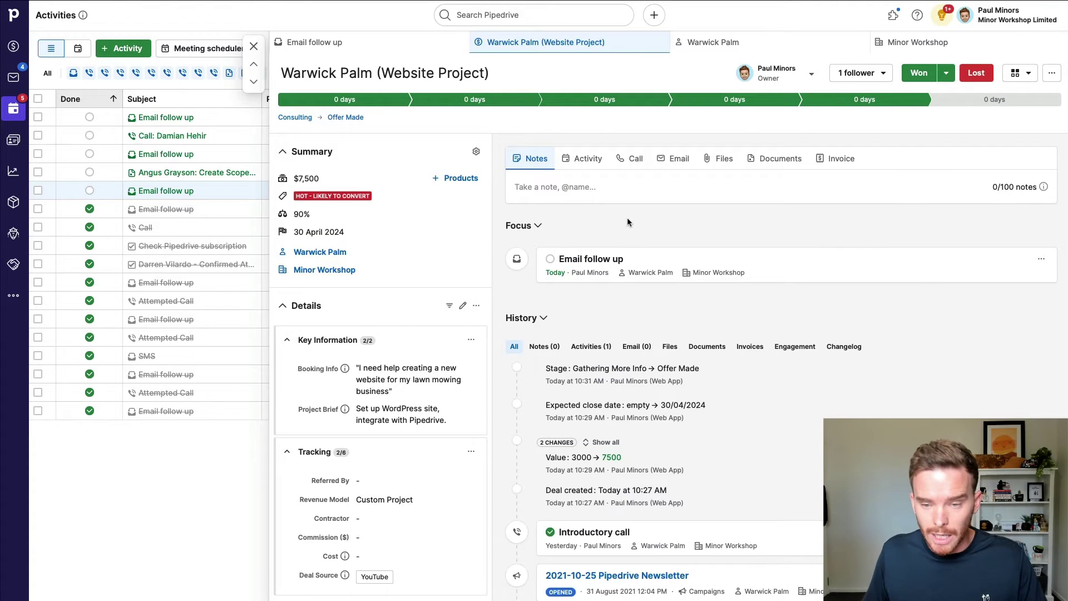
click(674, 160)
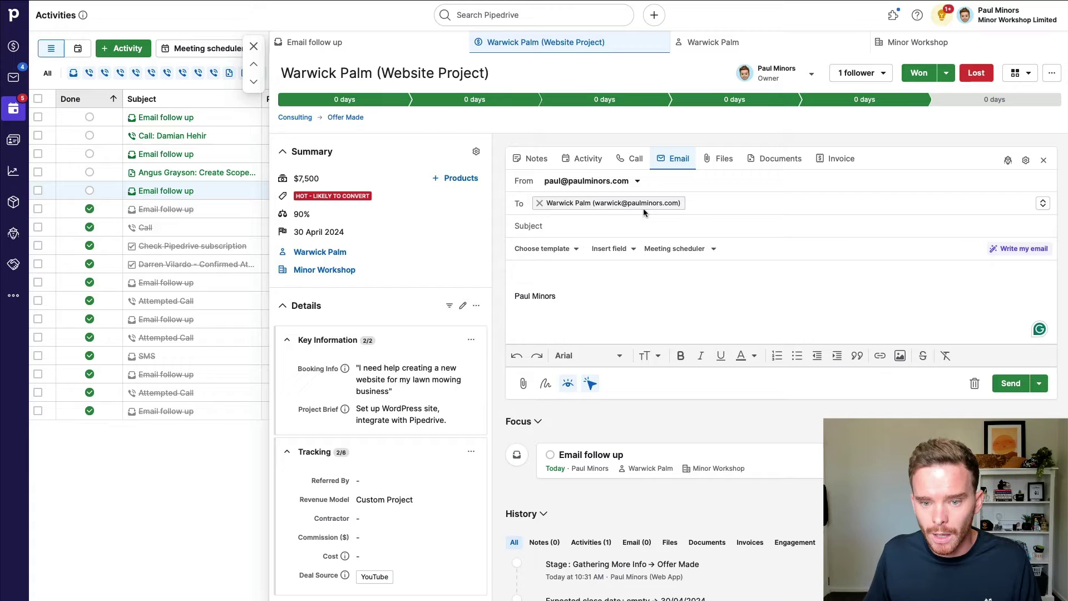
- Apply the SALES - 1st FUP template and review placeholders like [ADDRESS THEIR GOALS] and [CHOOSE ONE]
click(547, 251)
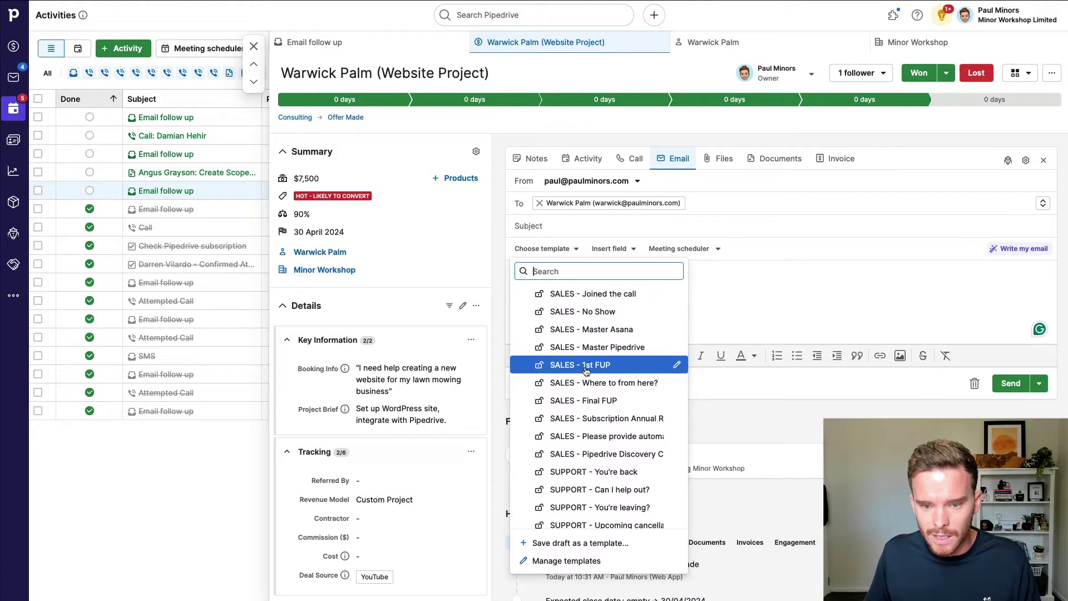
click(593, 371)
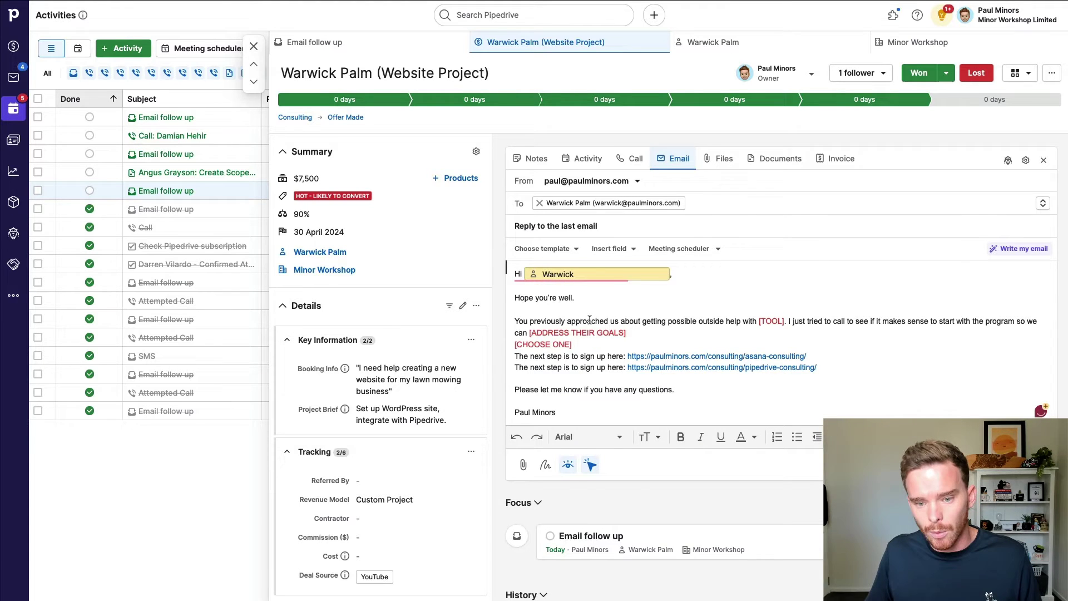
scroll(591, 322, down, 1)
scroll(590, 319, down, 1)
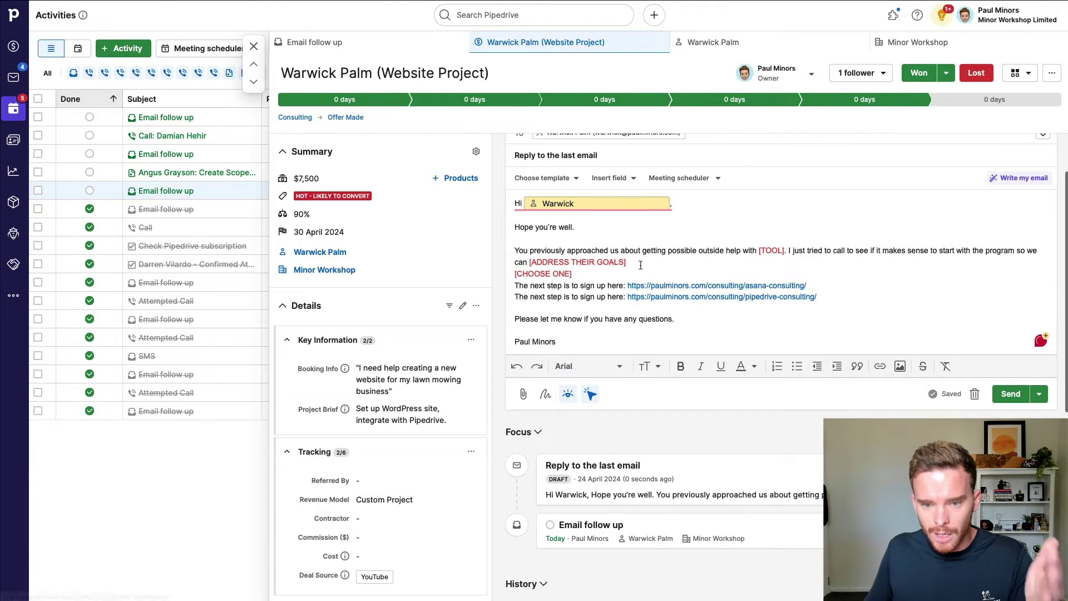
drag(627, 262, 529, 263)
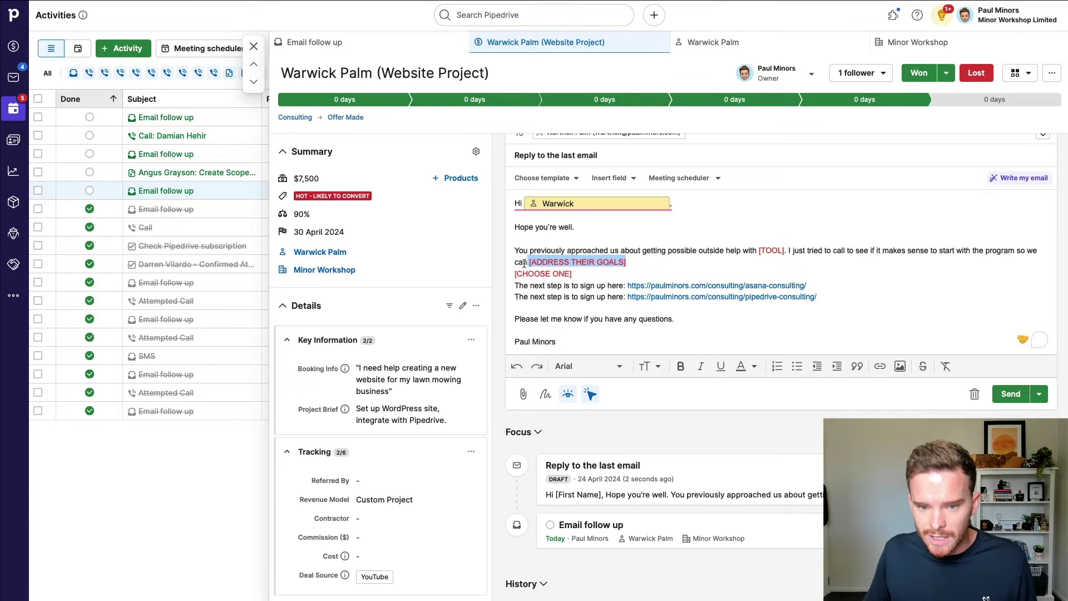
click(574, 278)
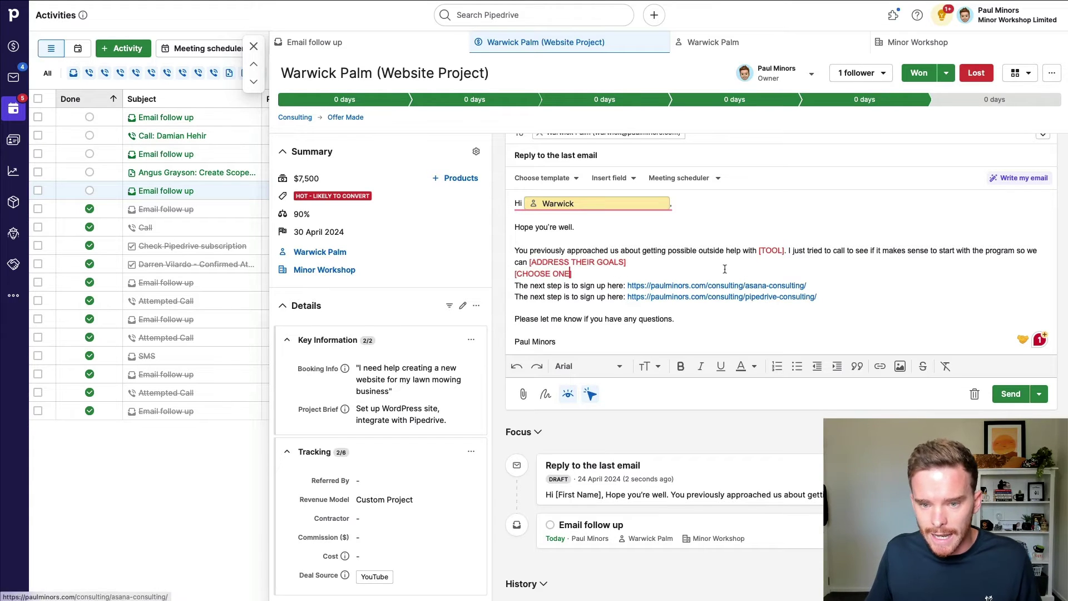
scroll(731, 267, up, 3)
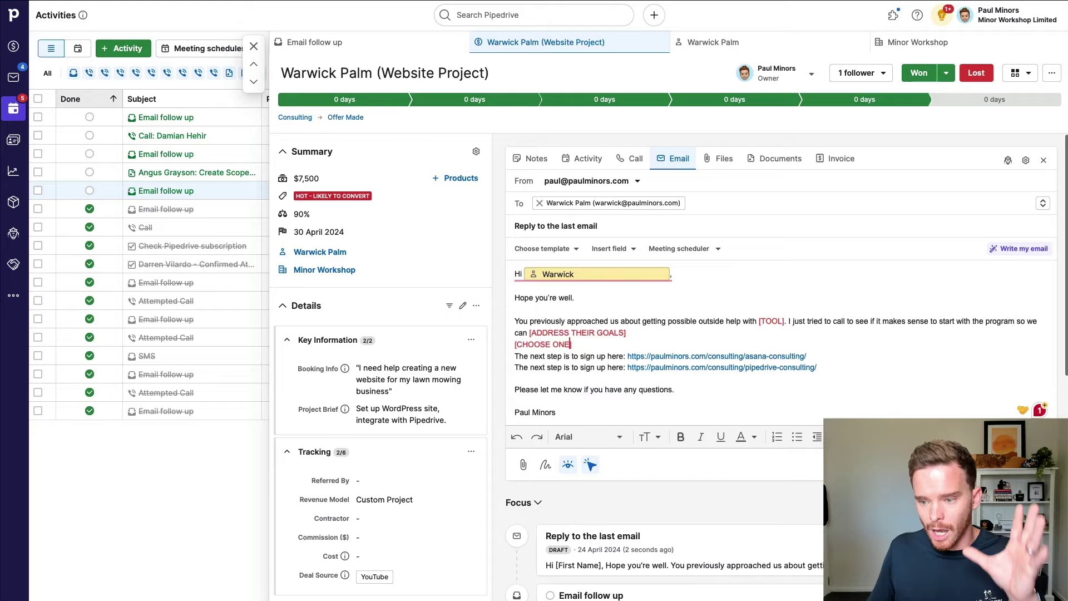
- Delete the email draft and mark the Email follow up activity as done
click(1044, 160)
click(632, 322)
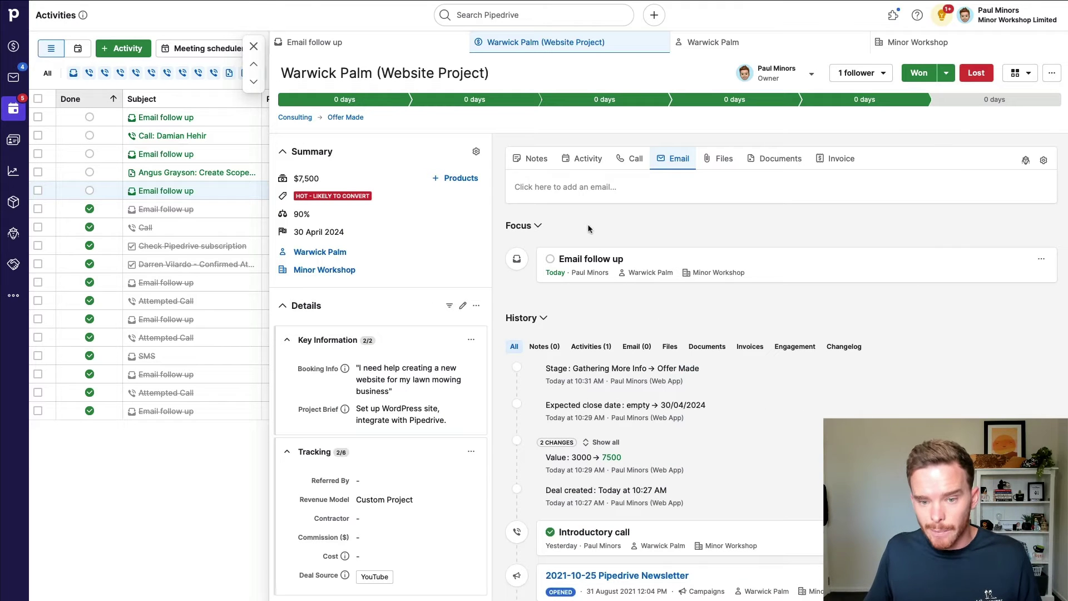
click(549, 259)
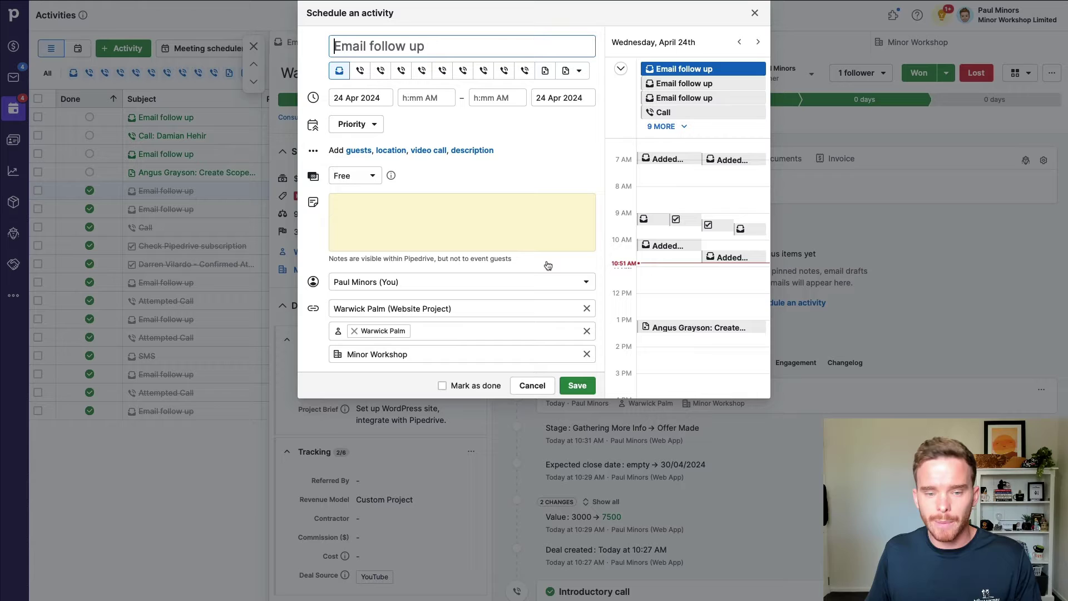
- Schedule a Call follow-up for 1 May 2024 on the Warwick Palm deal
click(374, 99)
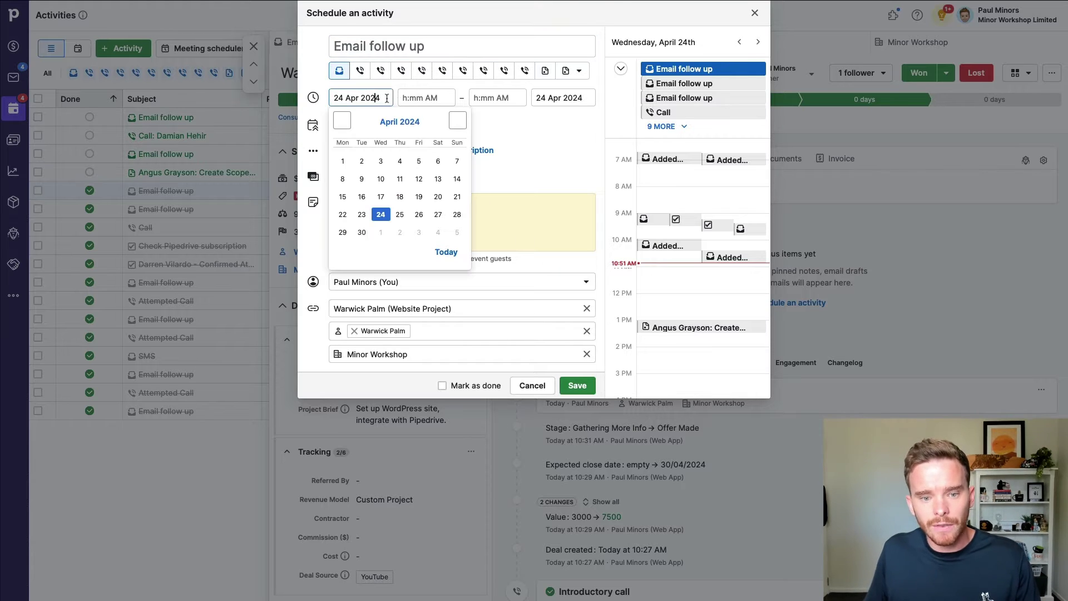
click(380, 232)
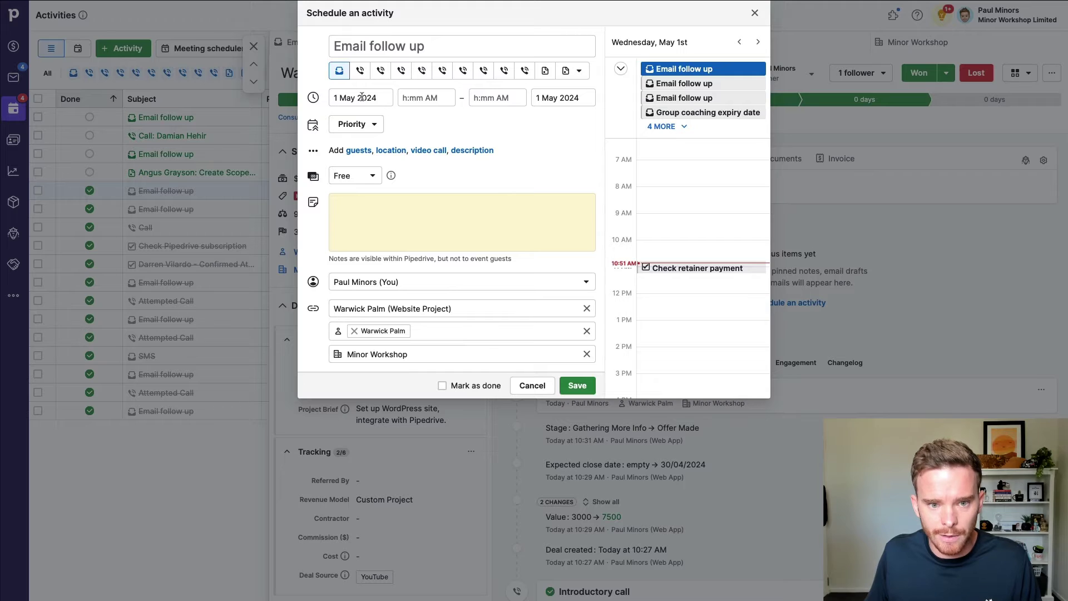
click(422, 70)
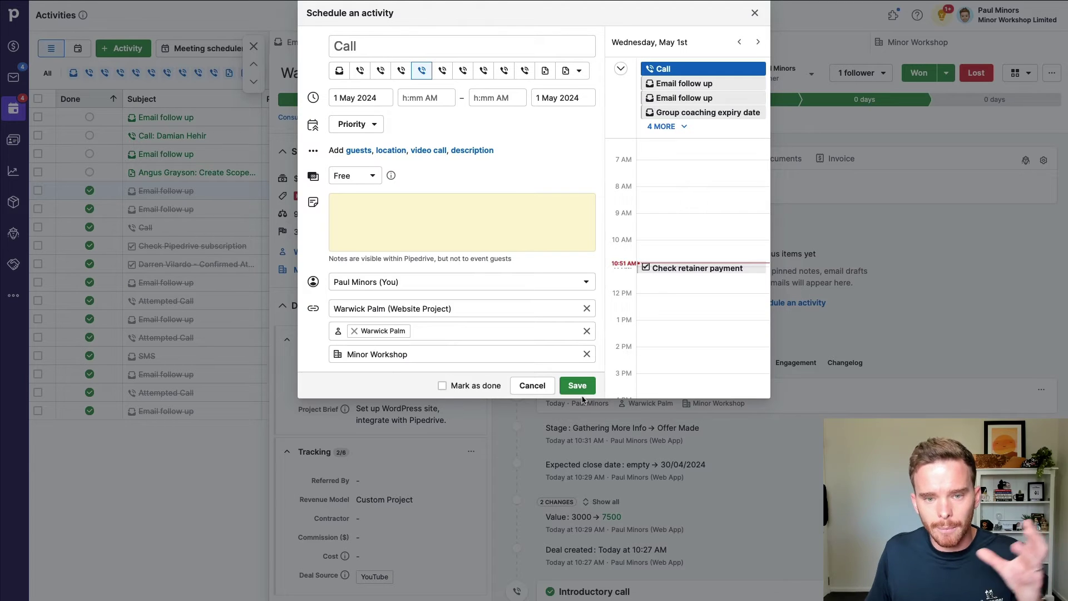
click(339, 72)
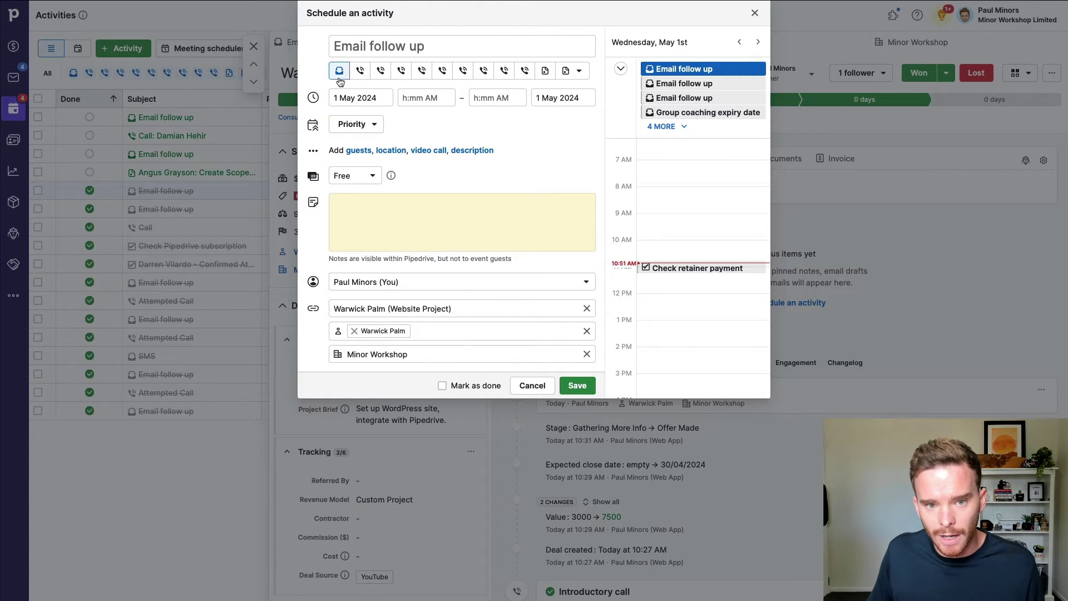
click(421, 72)
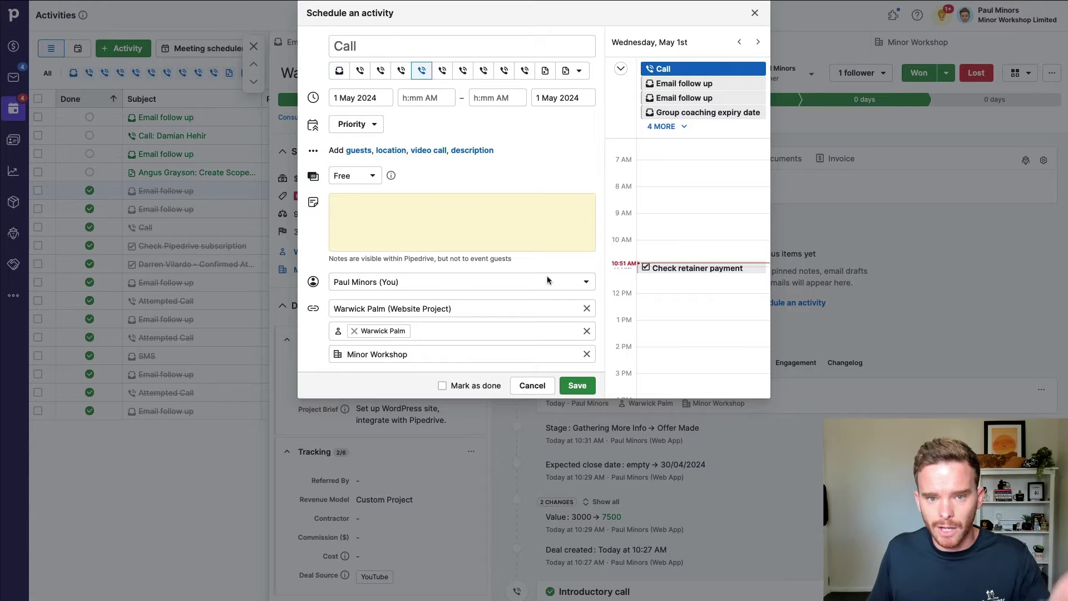
click(577, 390)
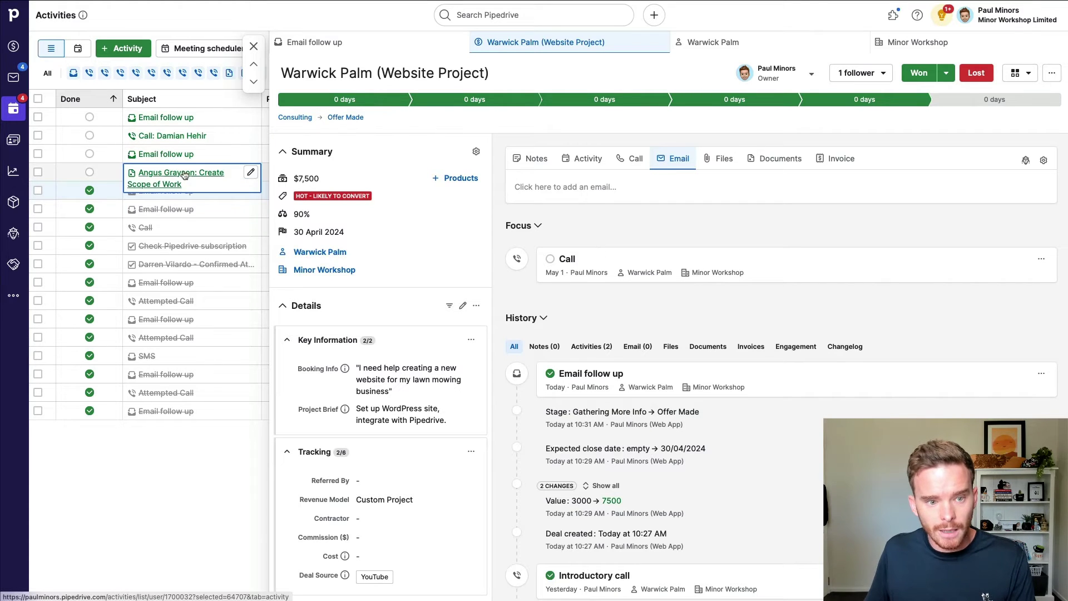
click(252, 71)
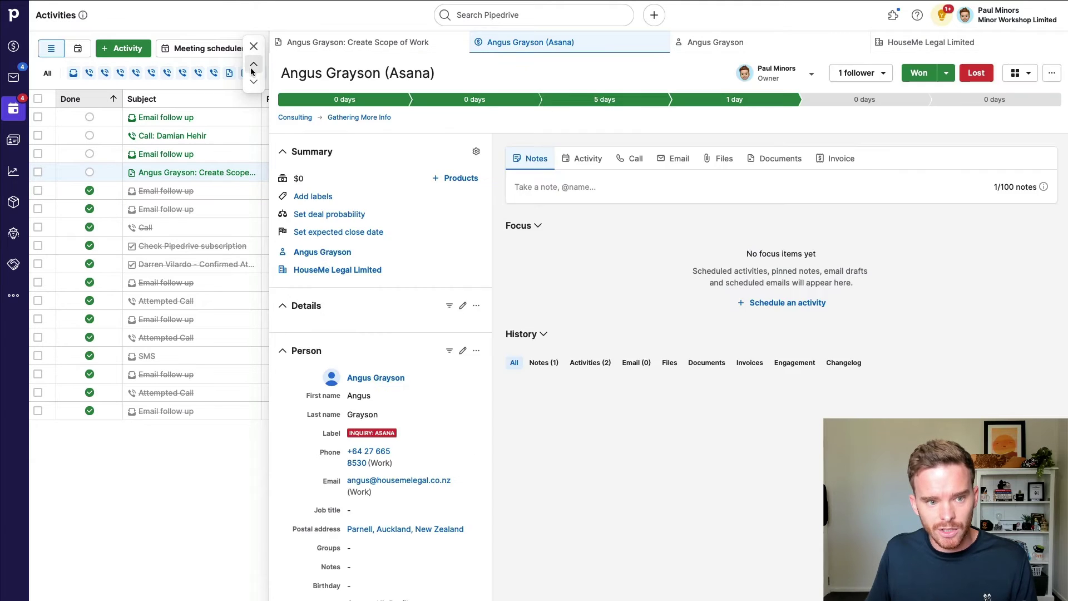
click(252, 71)
click(252, 70)
click(252, 70)
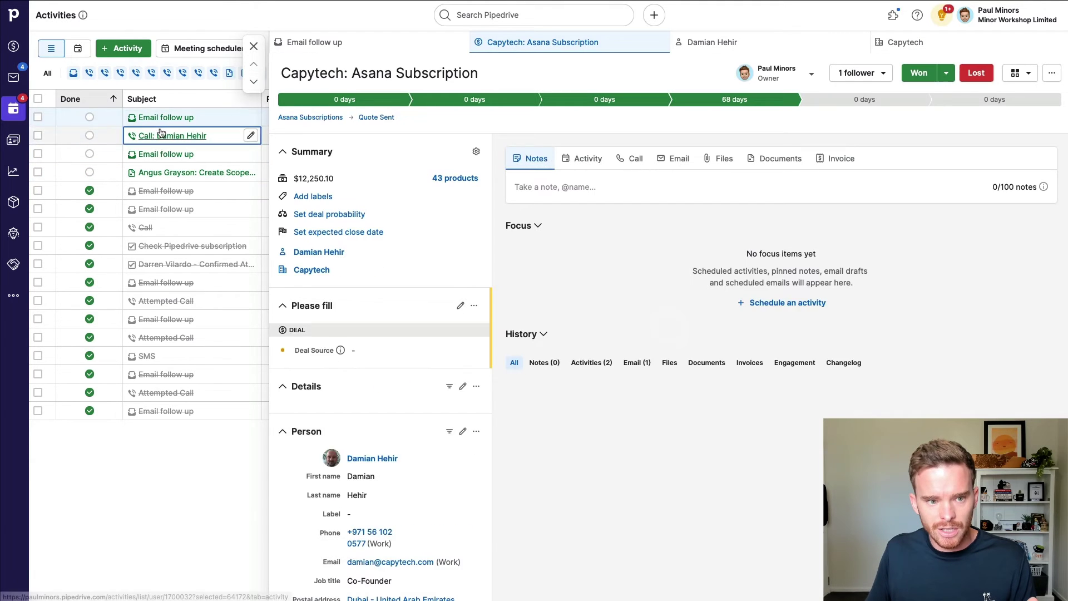
click(250, 84)
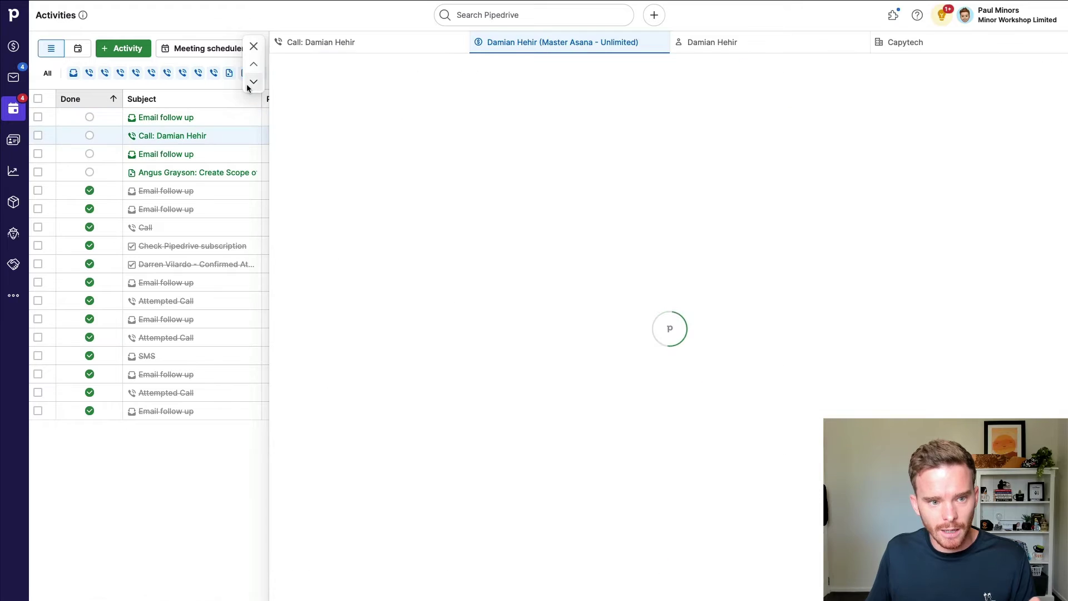
click(250, 84)
click(251, 65)
click(252, 66)
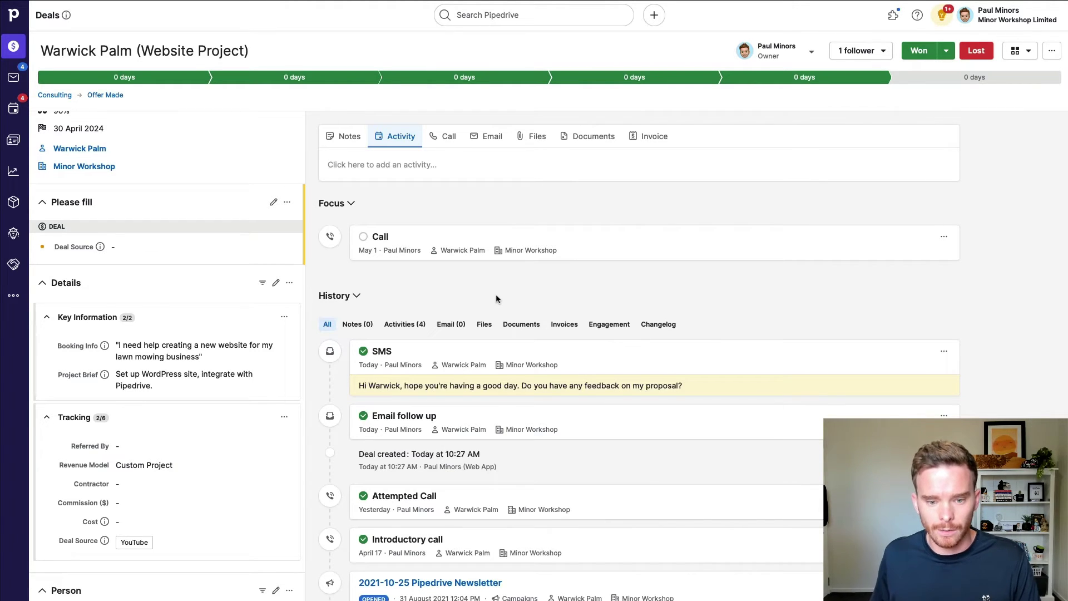
- Scroll the Website Project deal page to review the pending 1 May call and completed SMS/email history
scroll(497, 339, down, 2)
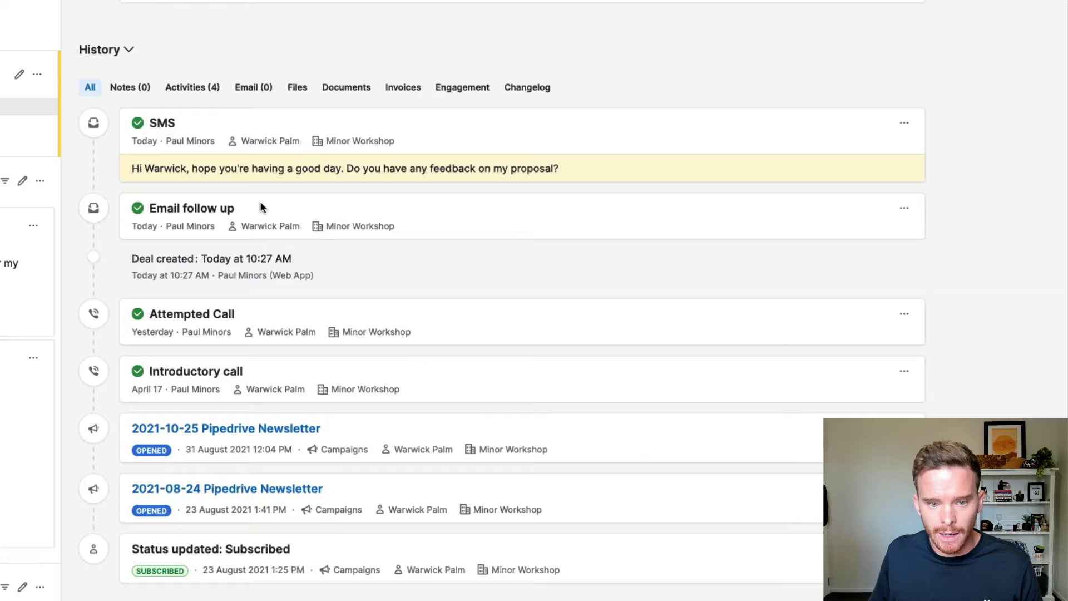
scroll(238, 123, up, 3)
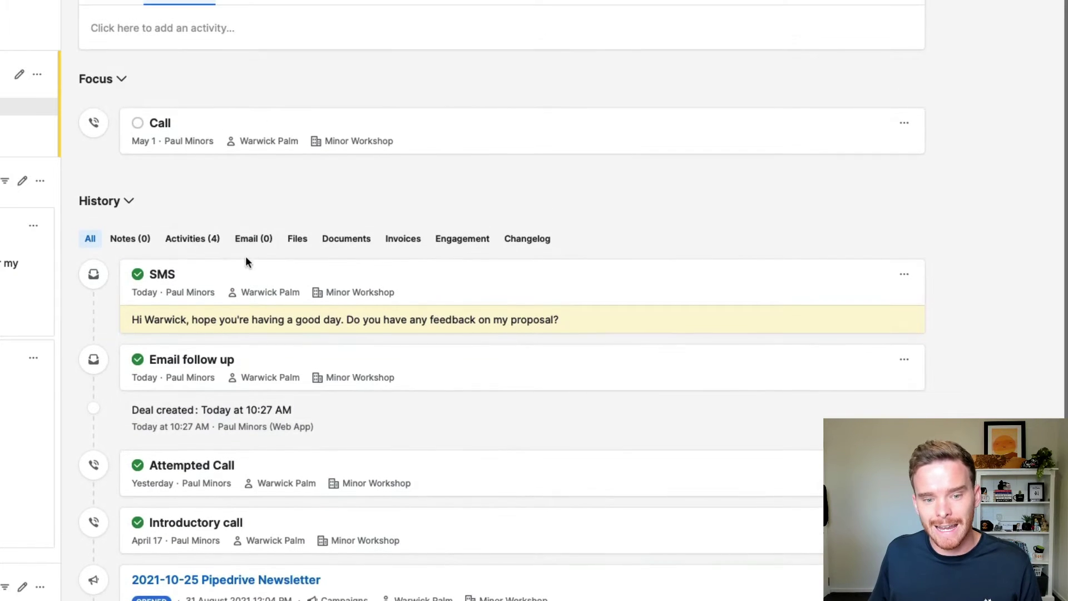
scroll(401, 275, down, 3)
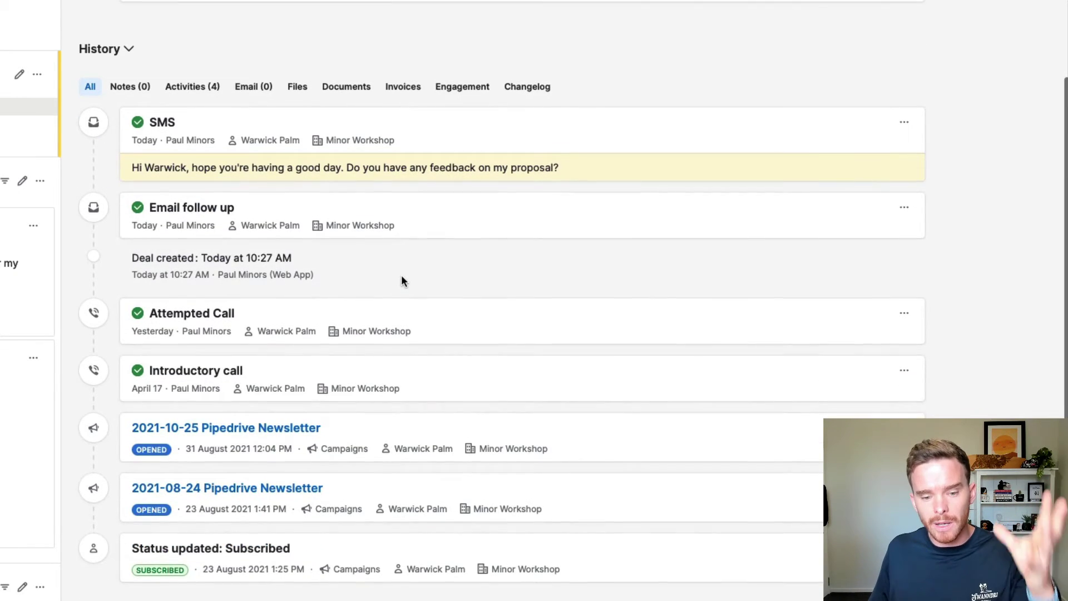
scroll(402, 280, up, 1)
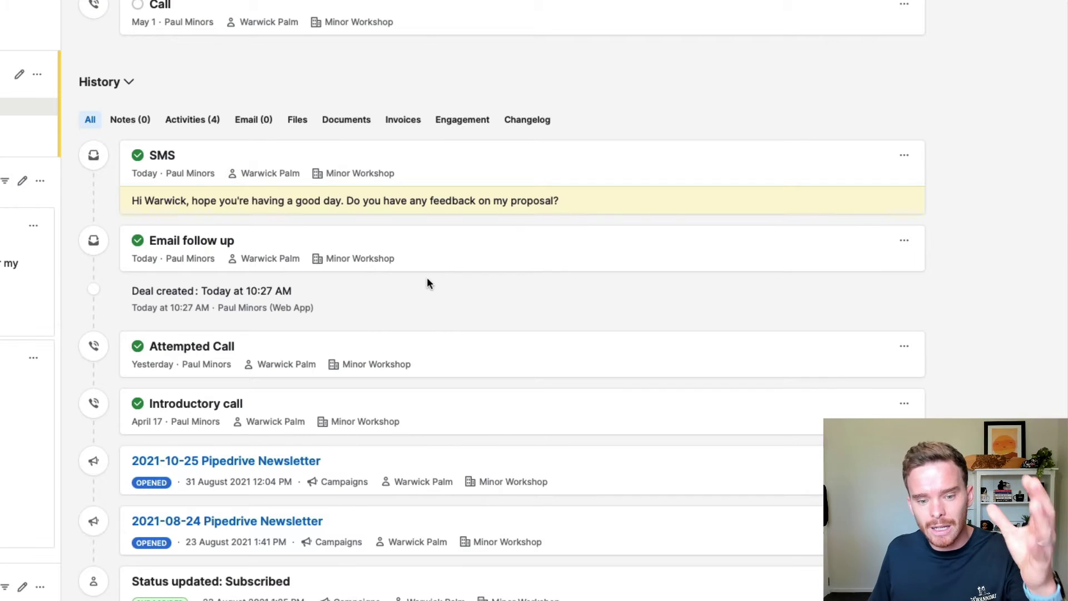
scroll(422, 321, down, 1)
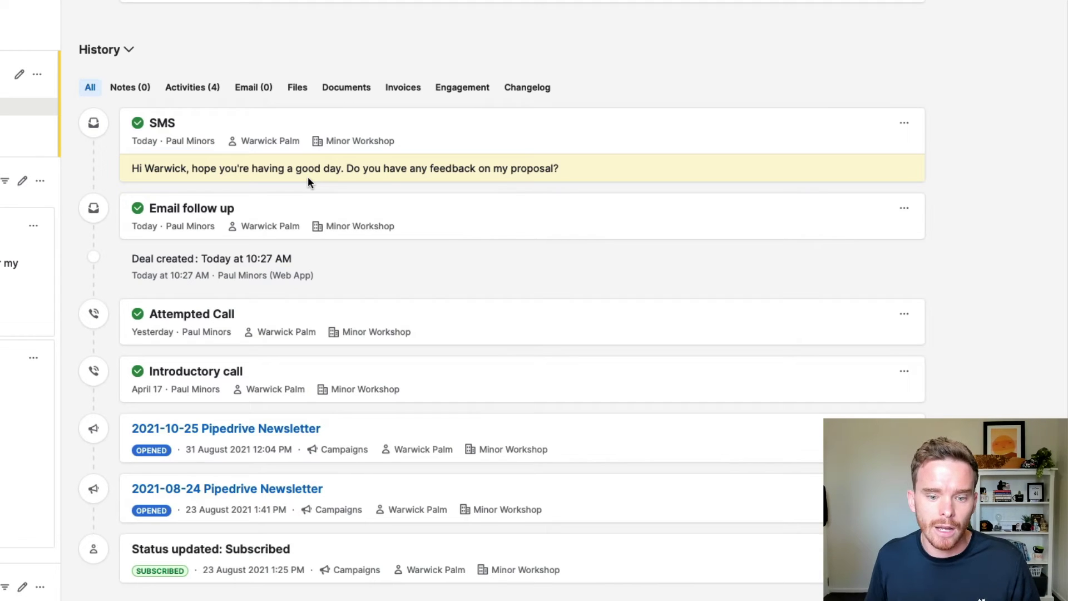
scroll(308, 175, up, 3)
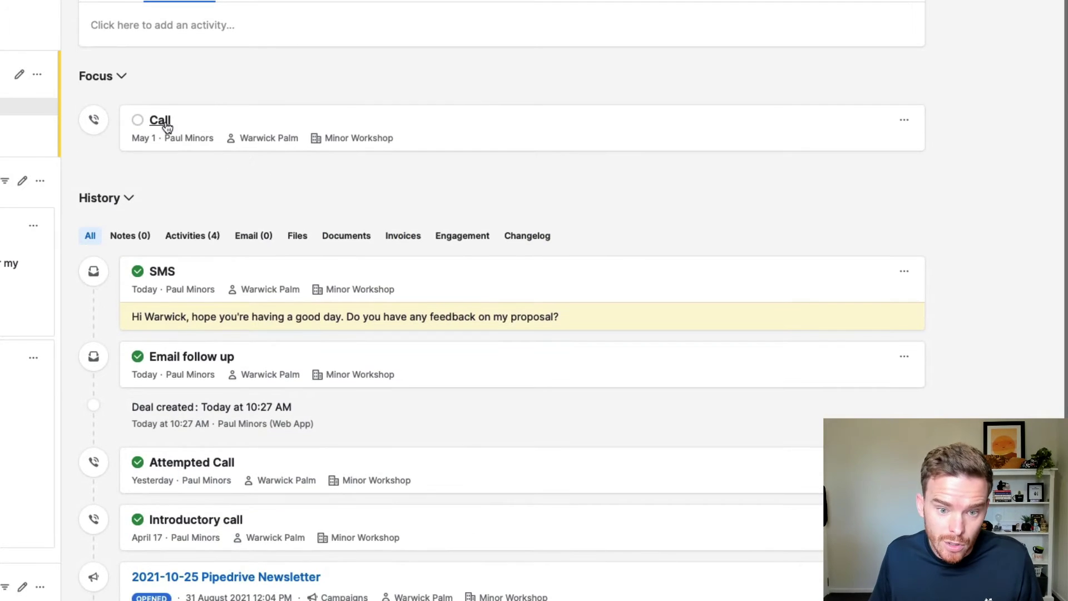
- Date the pending call 24 Apr 2024, note the client's price concerns to revisit next month, and mark it done
click(167, 127)
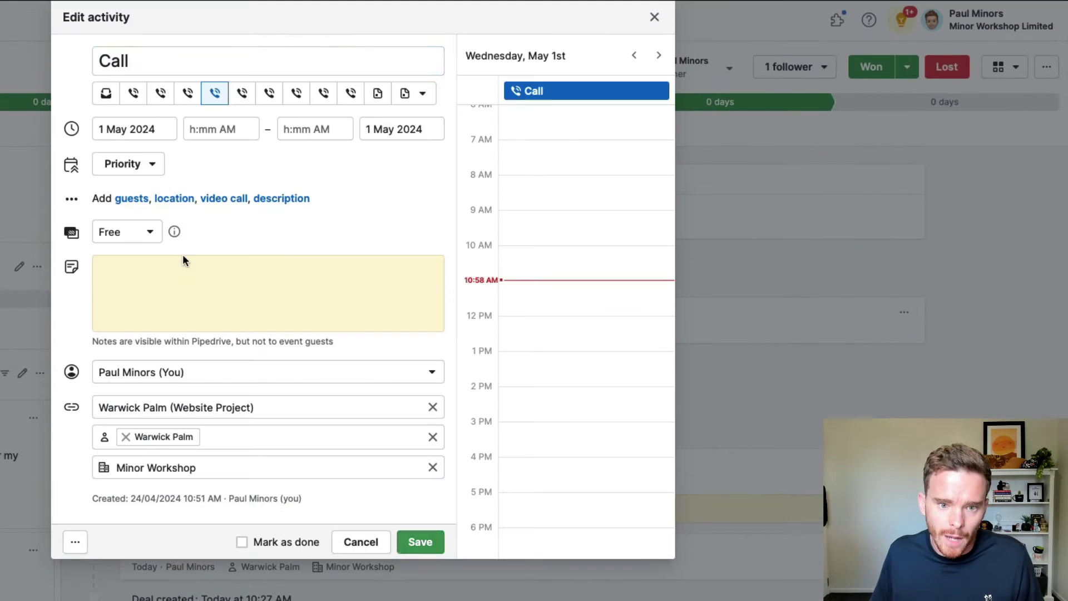
click(199, 273)
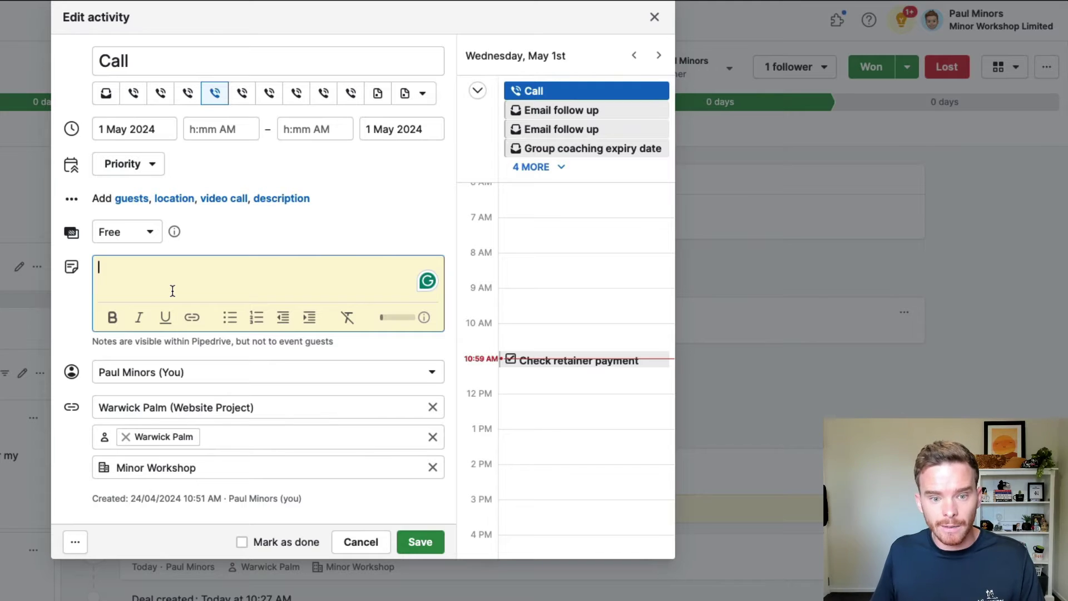
click(148, 130)
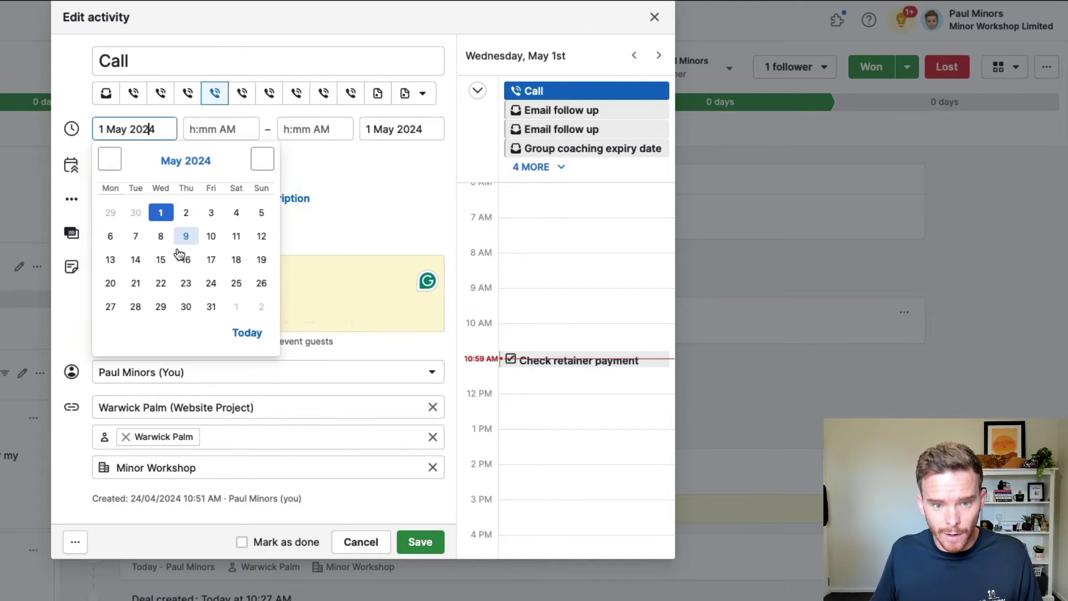
click(110, 159)
click(160, 283)
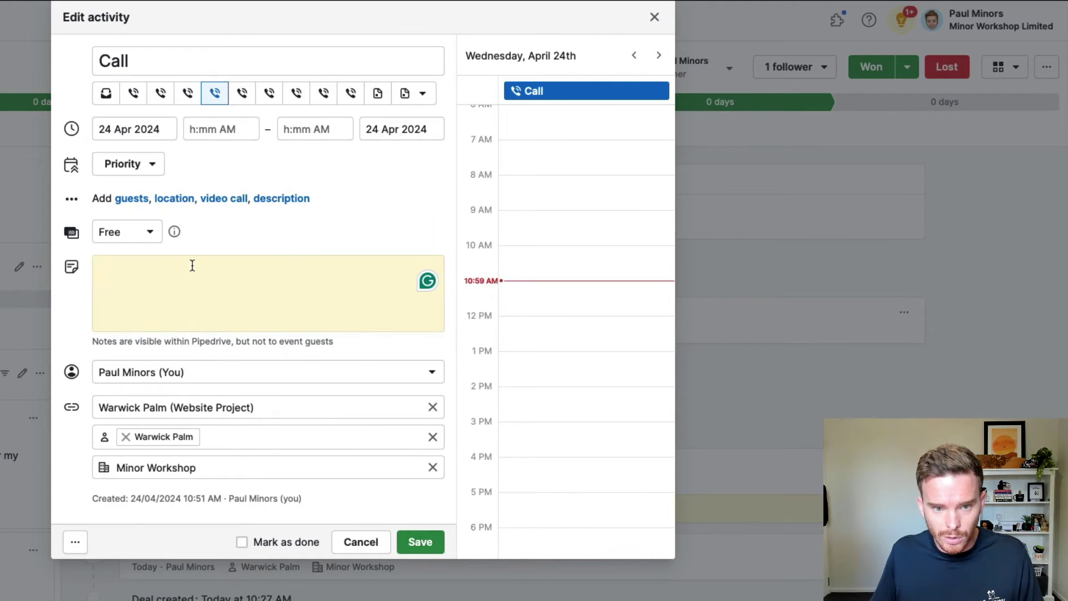
click(194, 270)
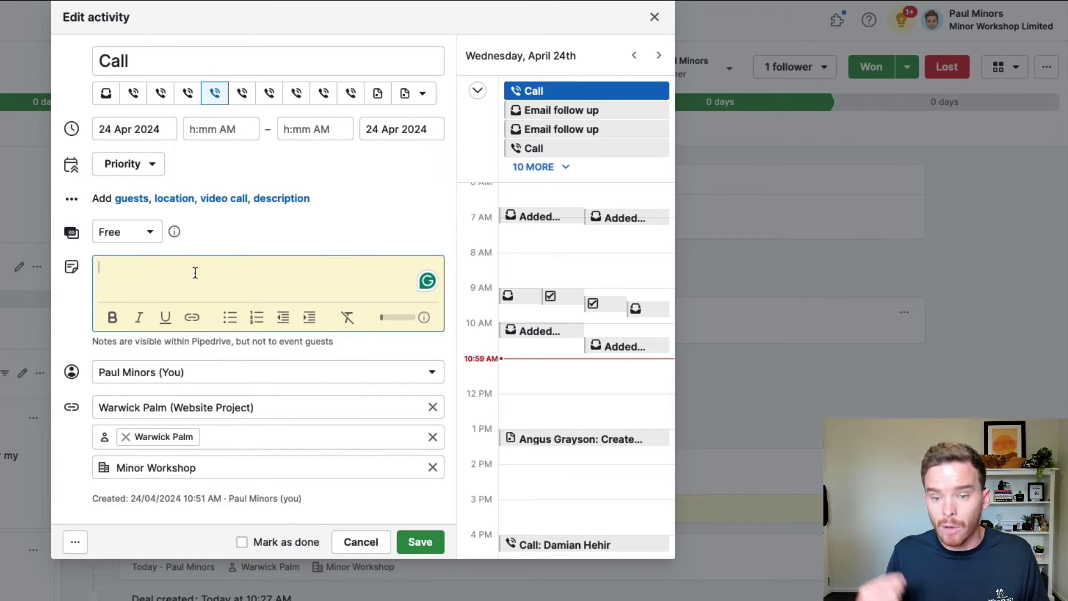
text(W)
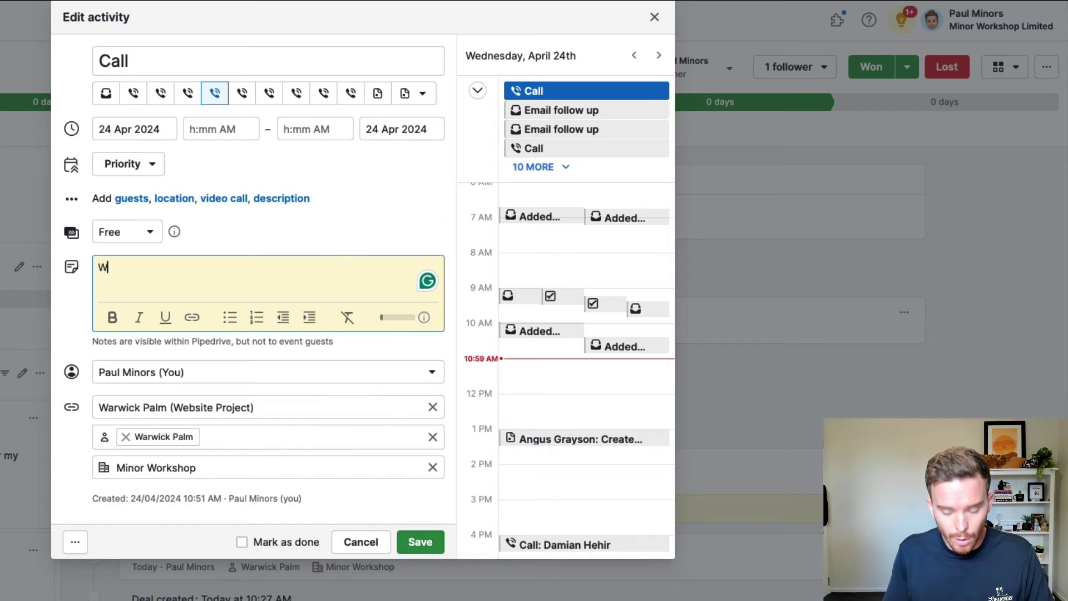
text(arwick has)
key(BackSpace)
text(d so)
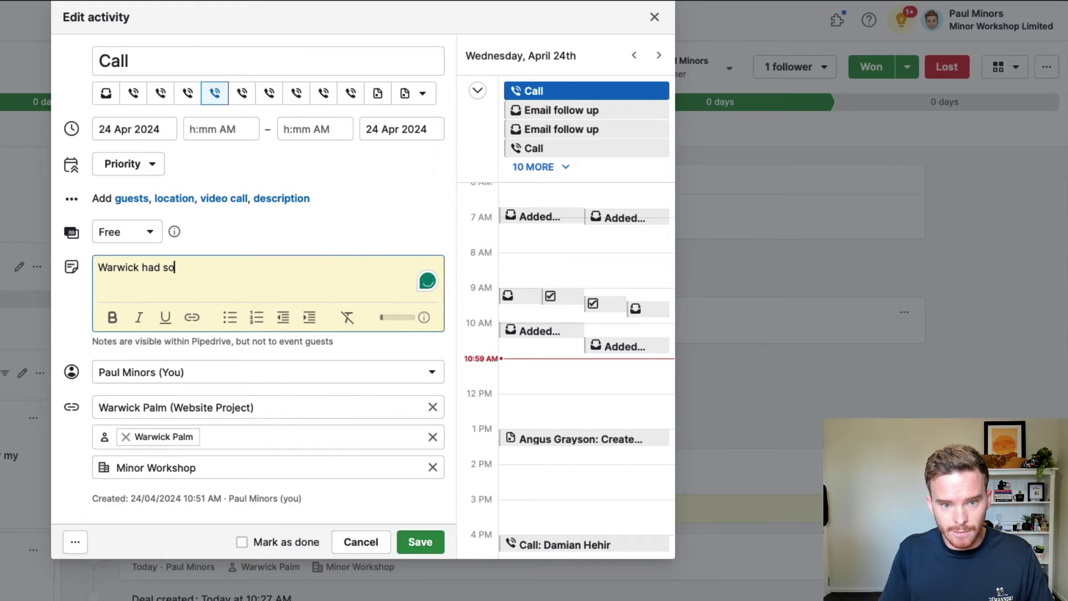
text(me concerns about pr)
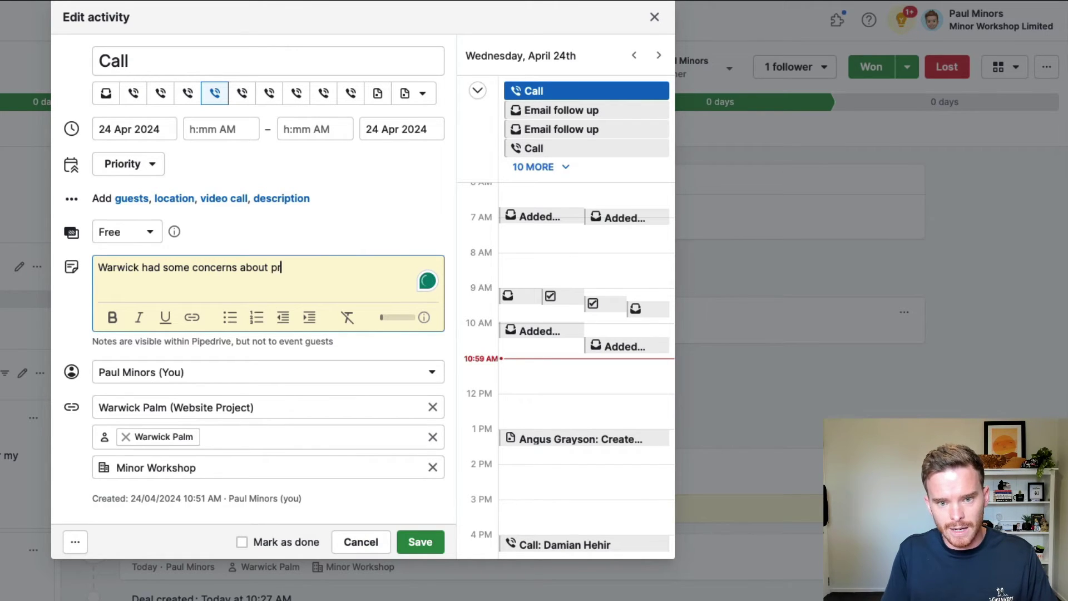
text(ice. )
text(He'l)
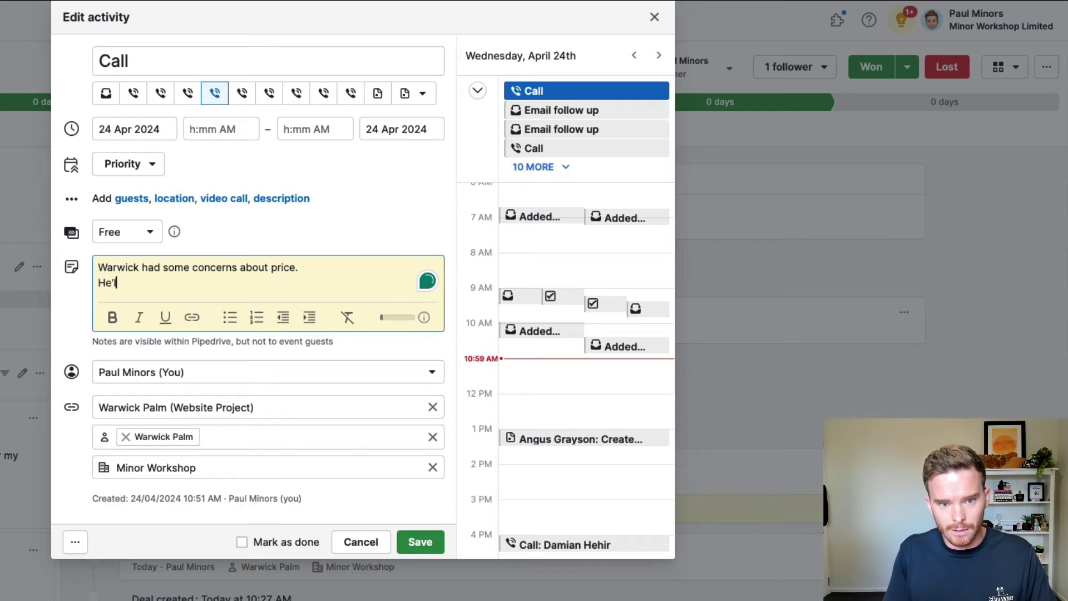
text(l revisit)
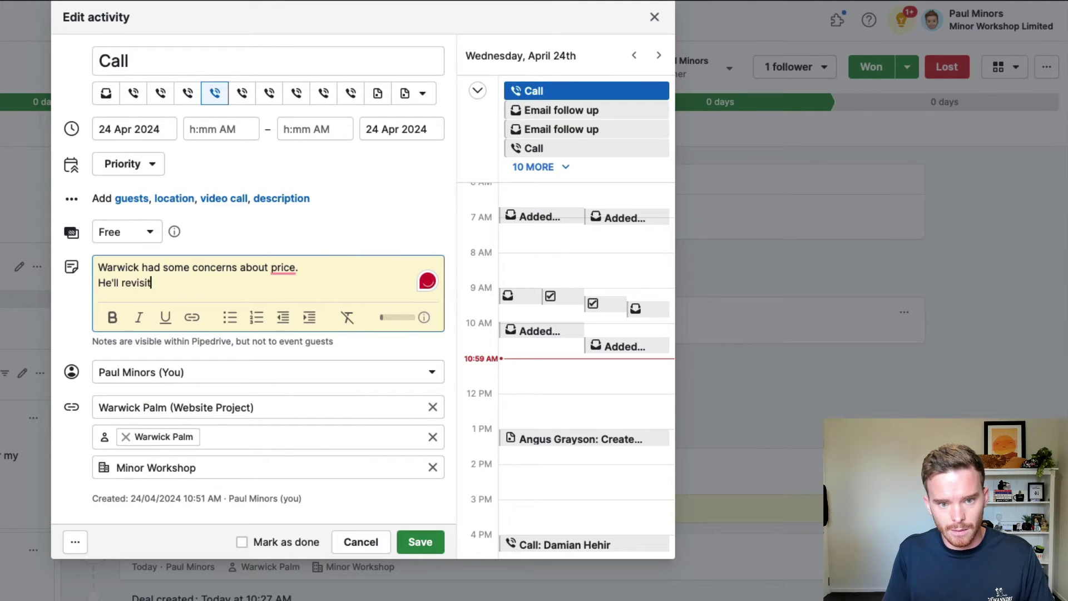
text( this next month.)
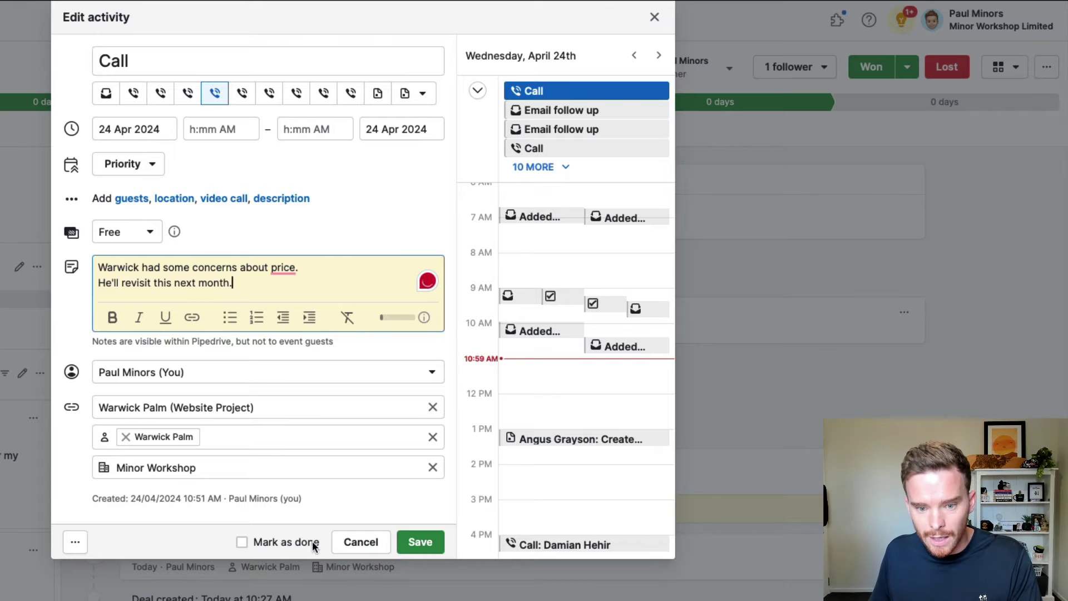
click(312, 541)
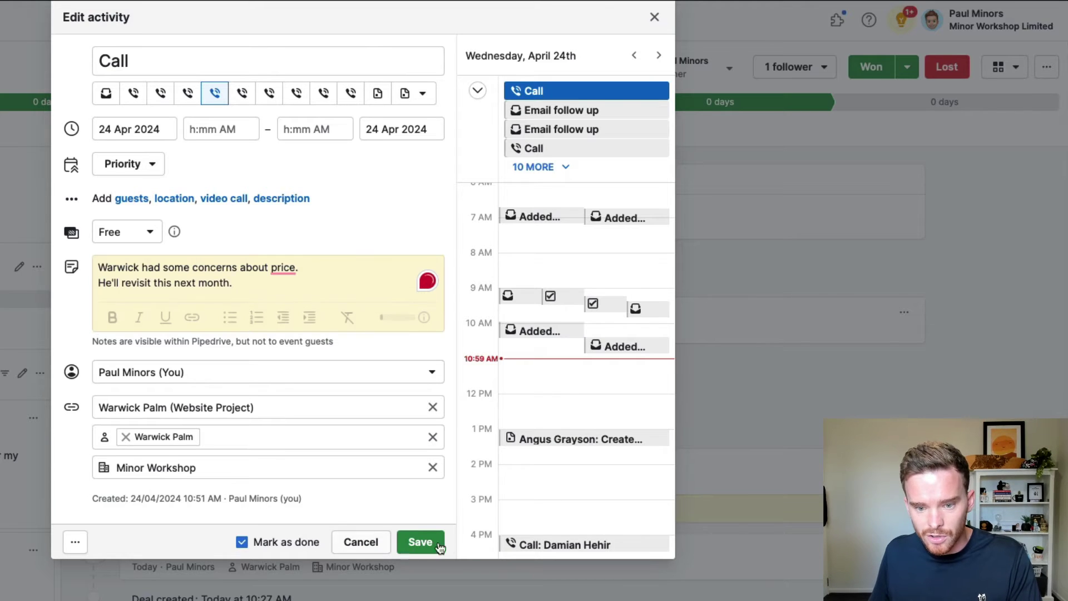
click(420, 543)
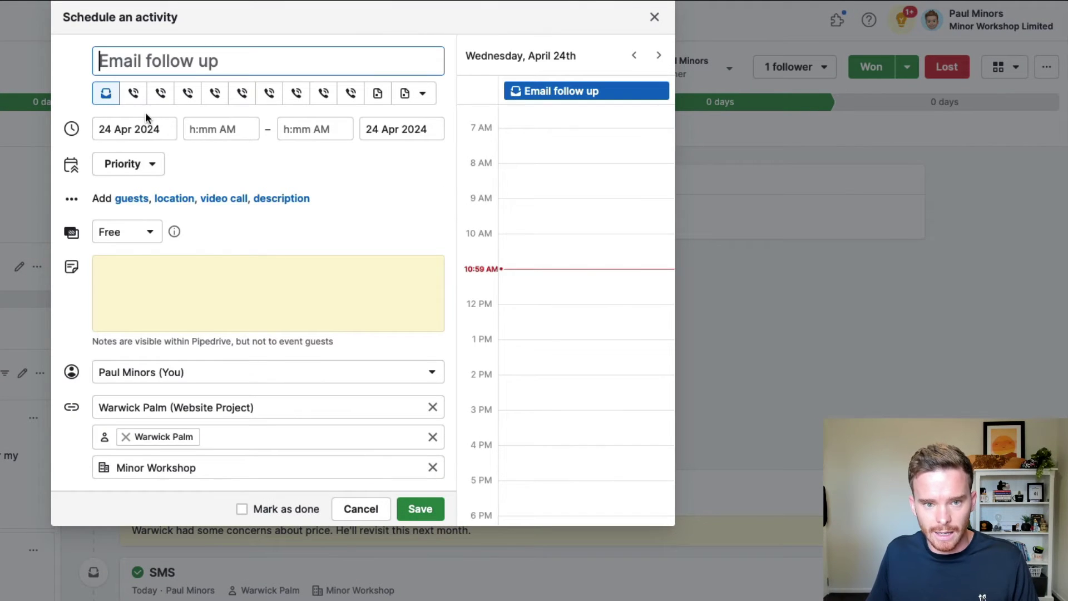
- Schedule the email follow-up activity for 22 May 2024
click(146, 128)
click(262, 162)
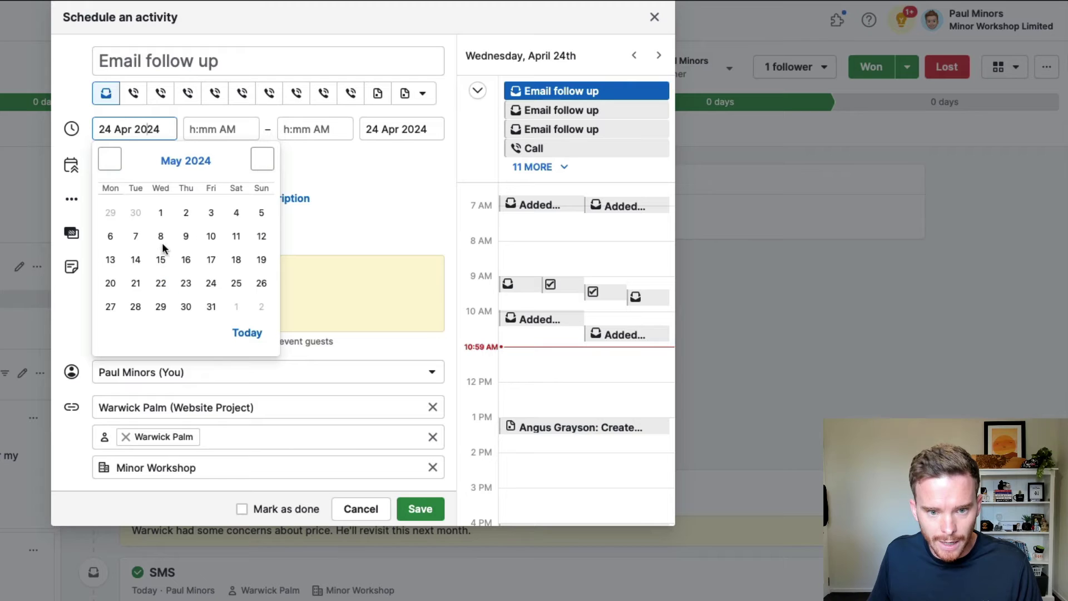
click(160, 284)
click(420, 508)
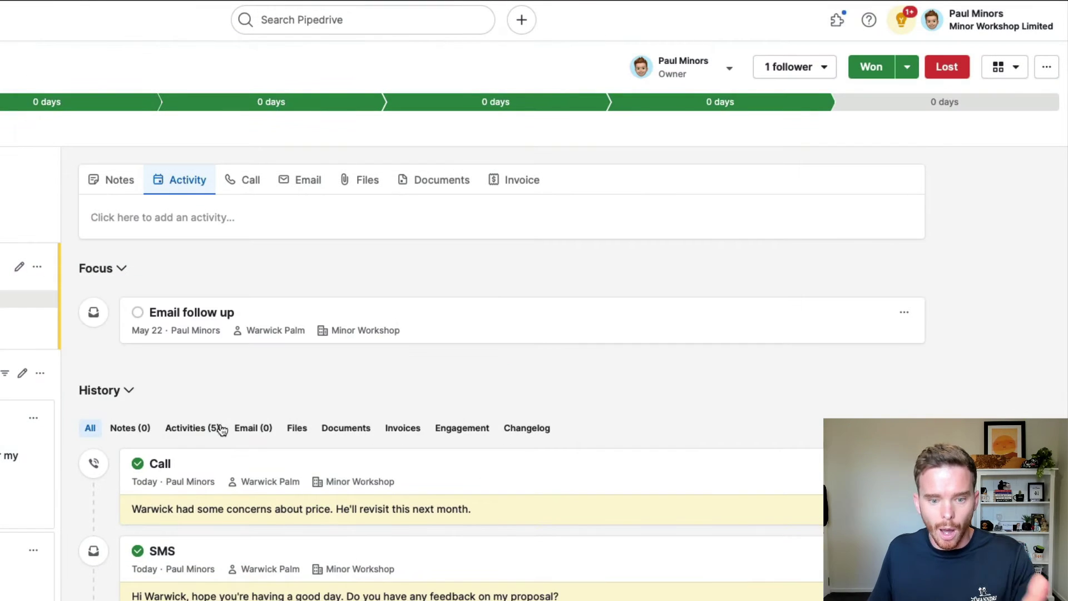
- Expand the completed call's note in the deal history to show its full text
scroll(349, 468, down, 1)
scroll(350, 468, down, 2)
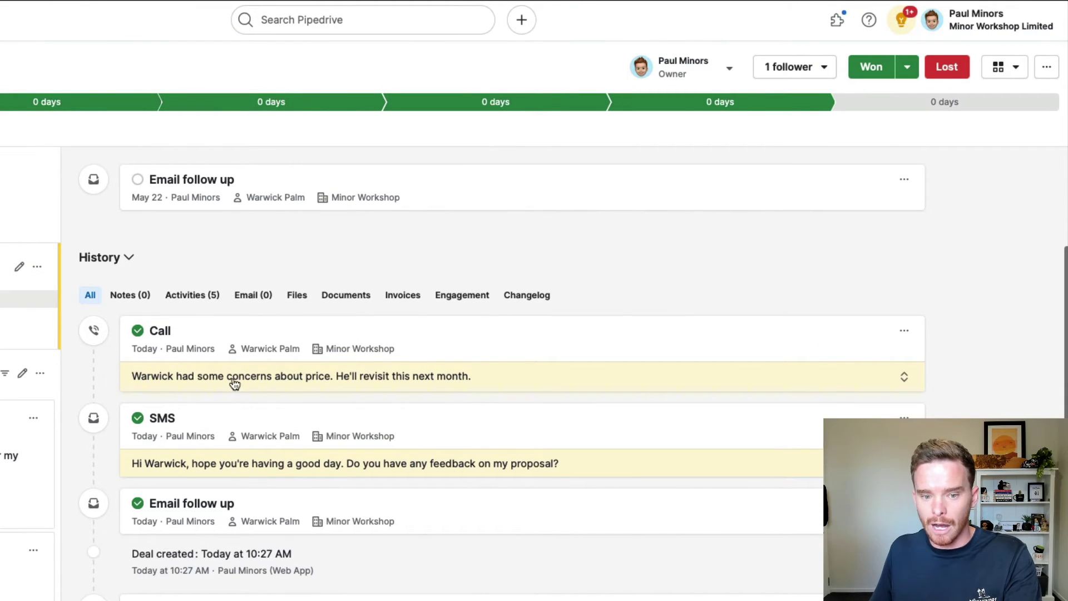
click(215, 386)
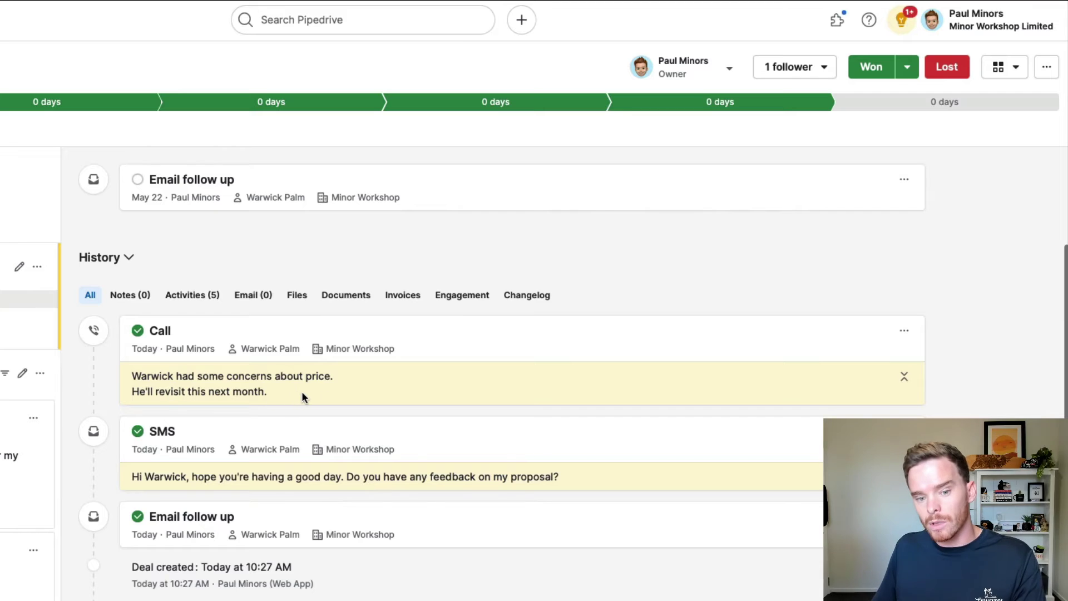
scroll(302, 392, up, 1)
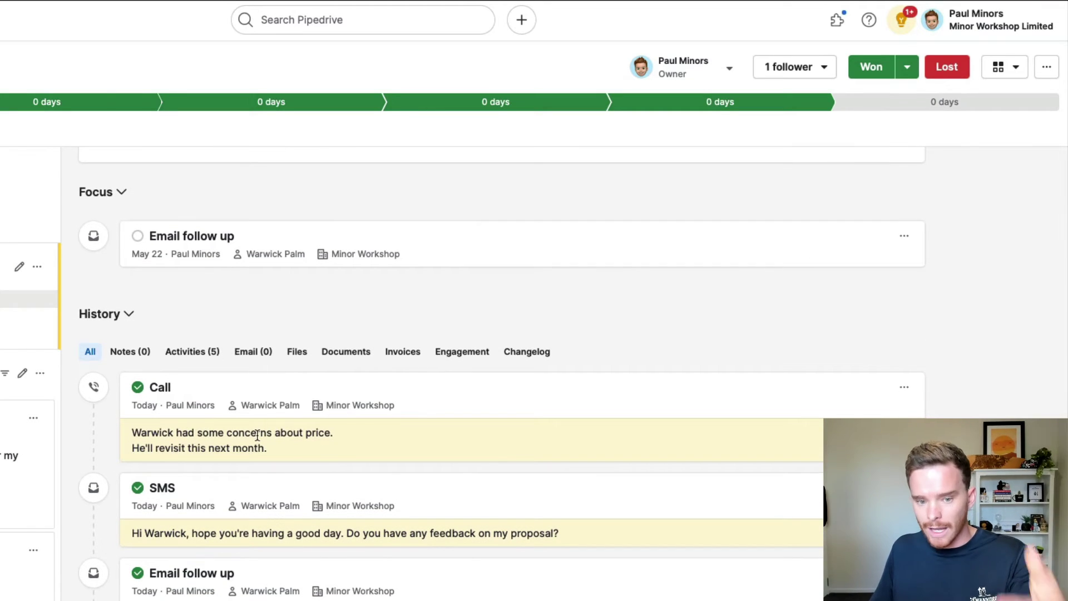
scroll(302, 444, up, 1)
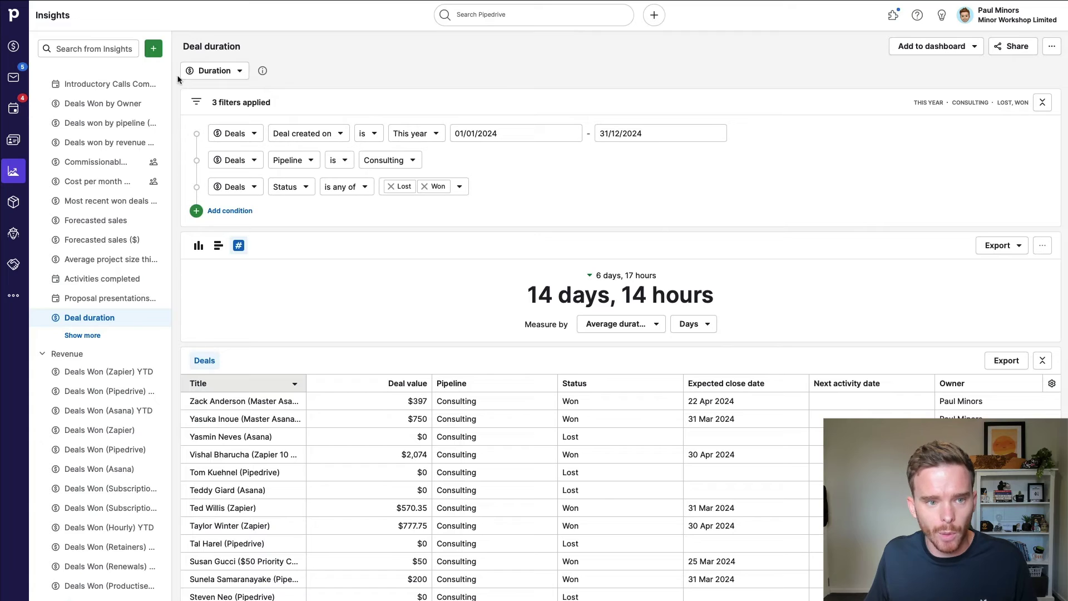
- Begin a new Deal Duration report, then cancel its creation
click(153, 48)
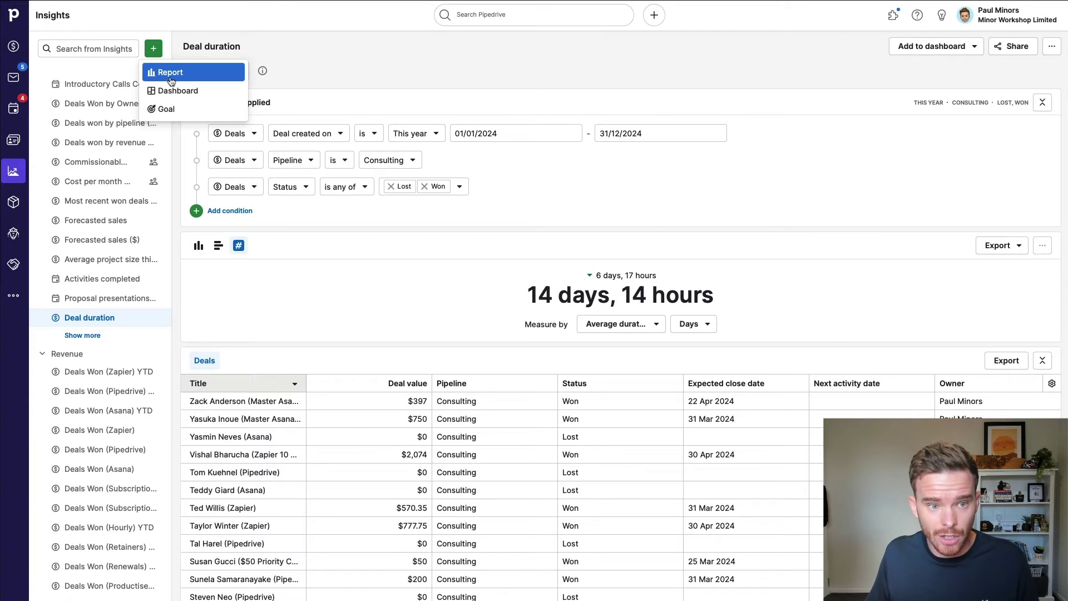
click(170, 77)
click(465, 197)
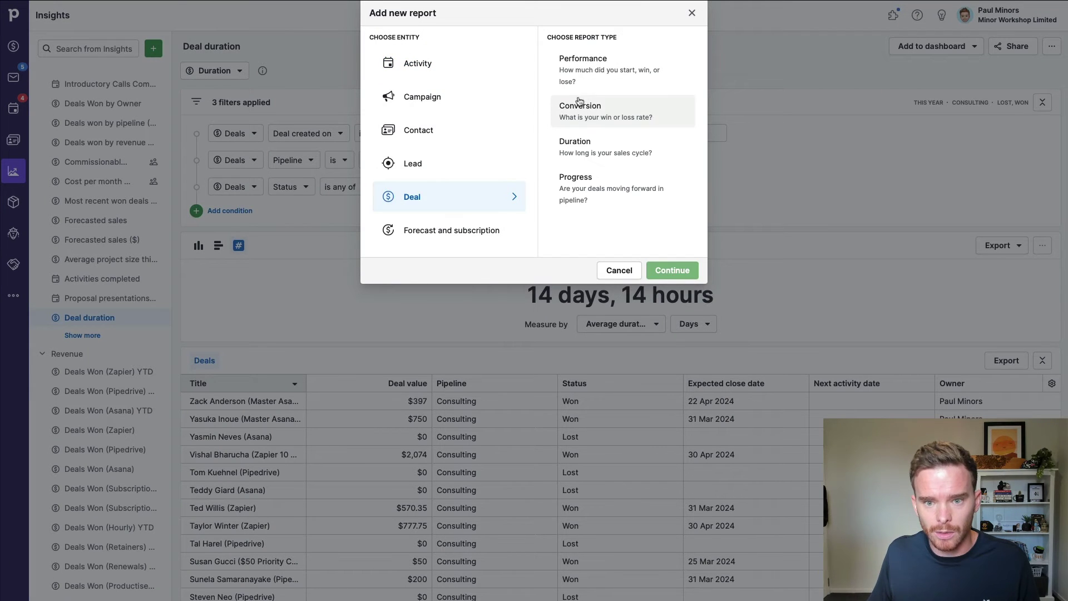
click(599, 159)
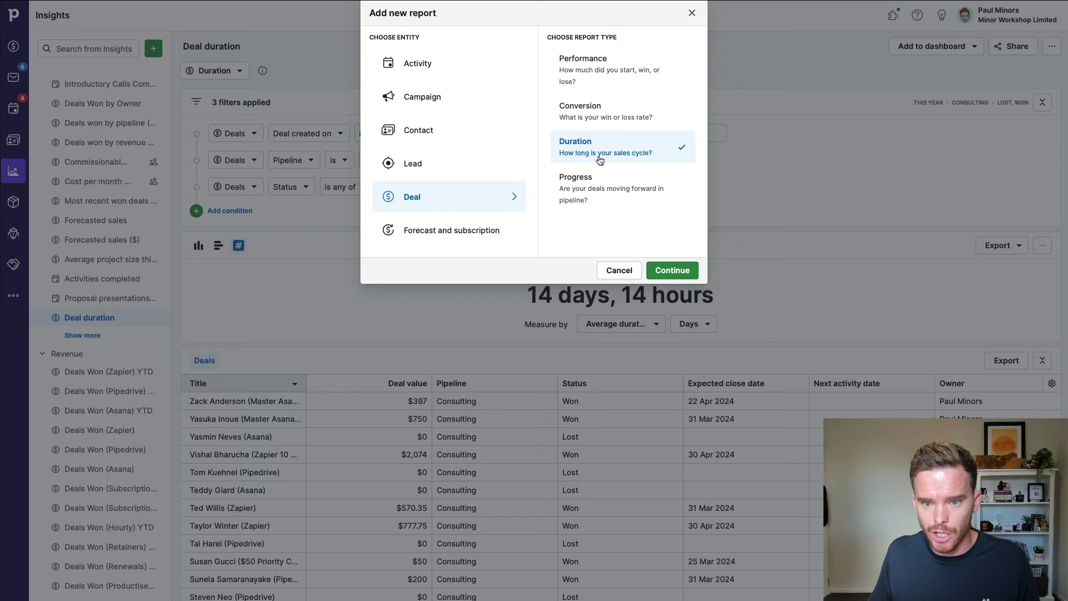
click(618, 270)
- View deal duration as a per-stage bar chart, then switch back to the scorecard
click(199, 246)
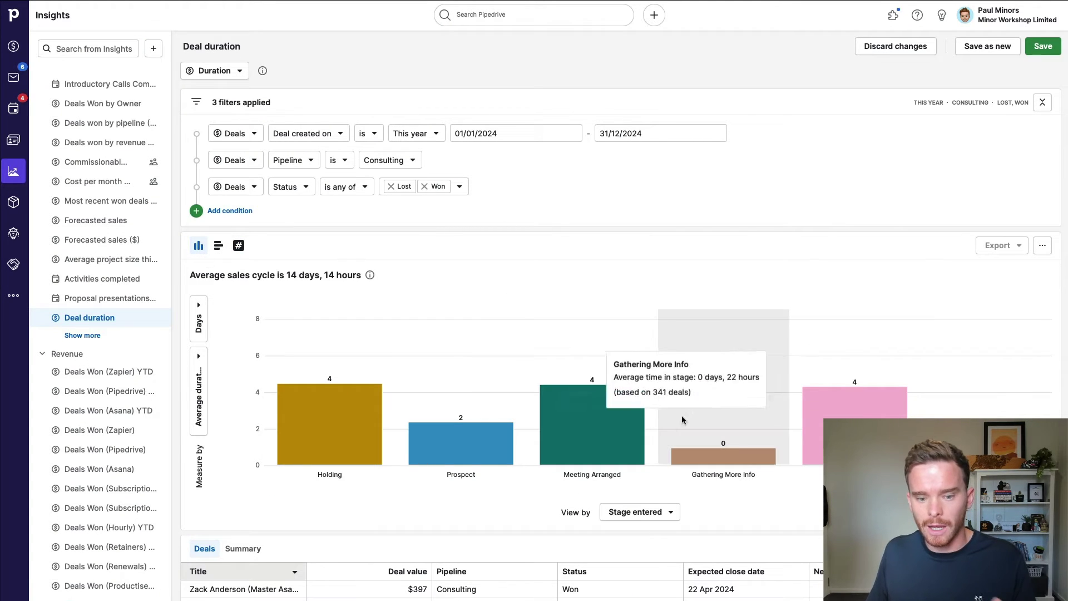
scroll(668, 414, down, 1)
scroll(668, 400, up, 1)
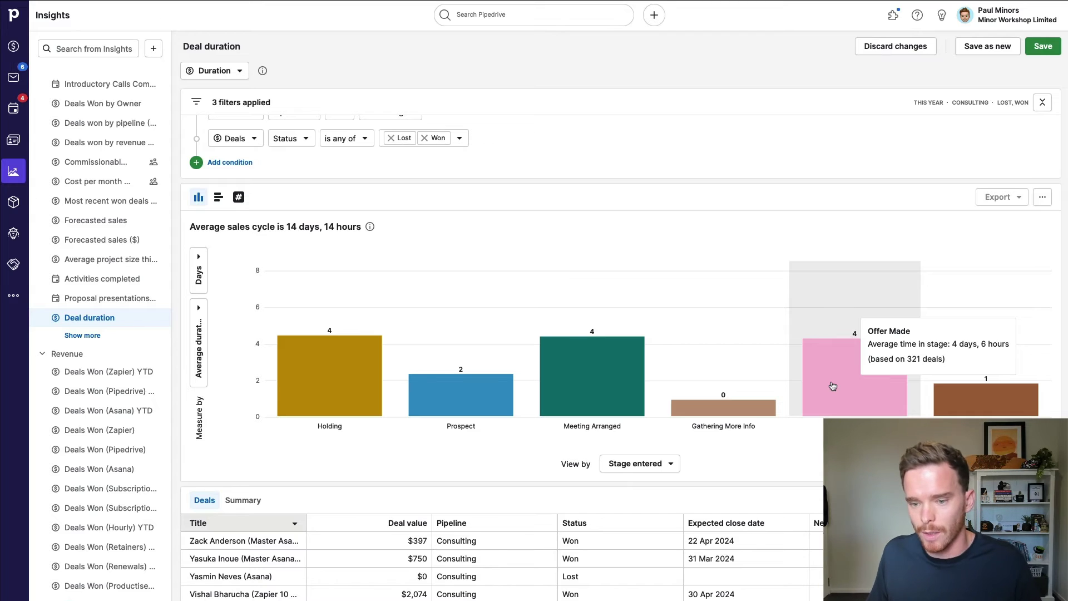
click(238, 198)
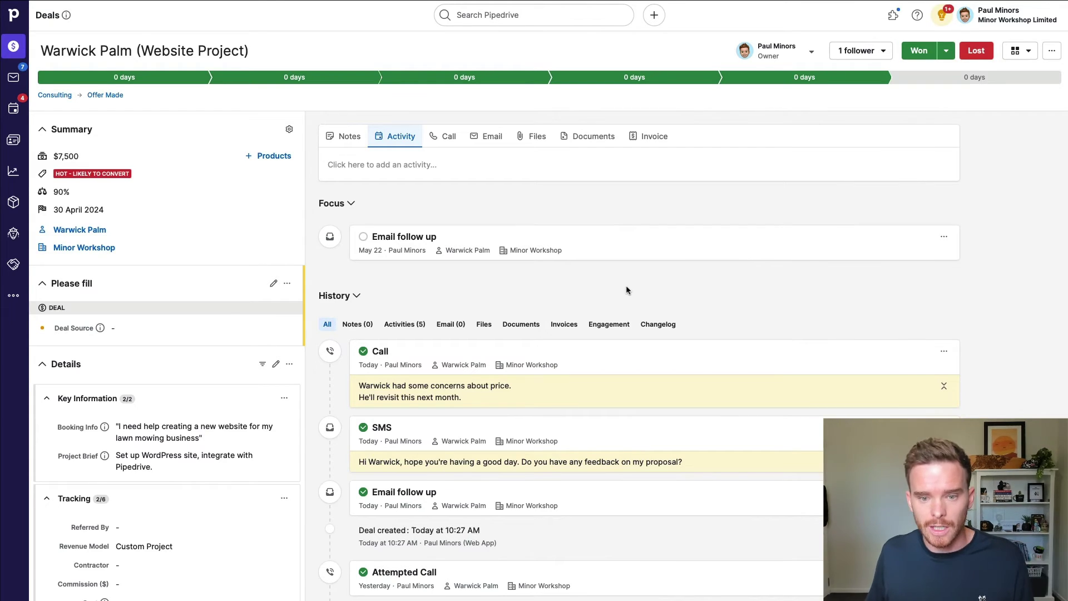
scroll(640, 317, down, 4)
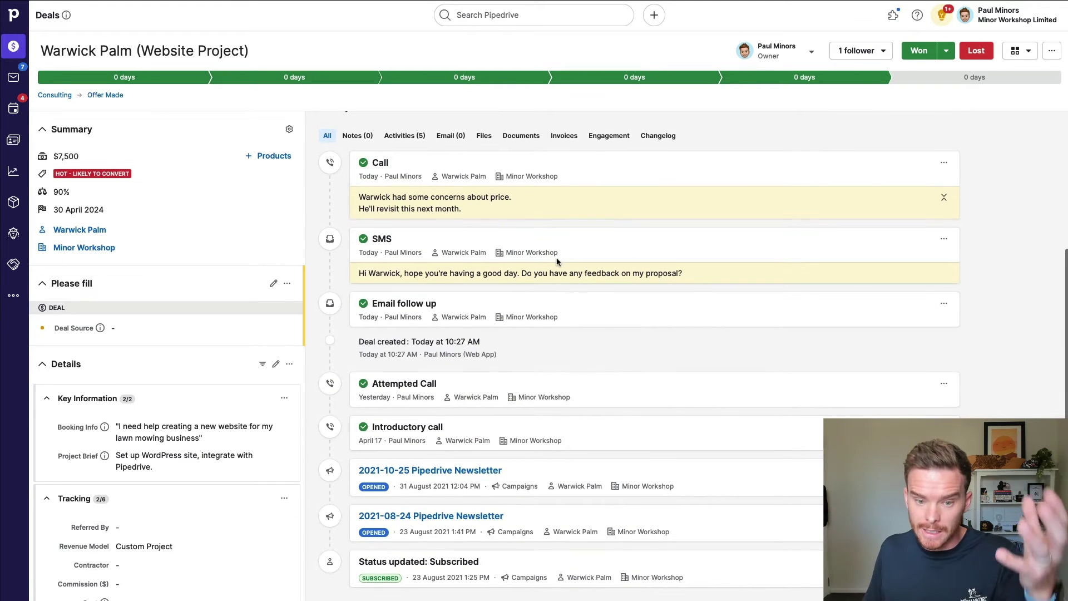
scroll(476, 329, up, 3)
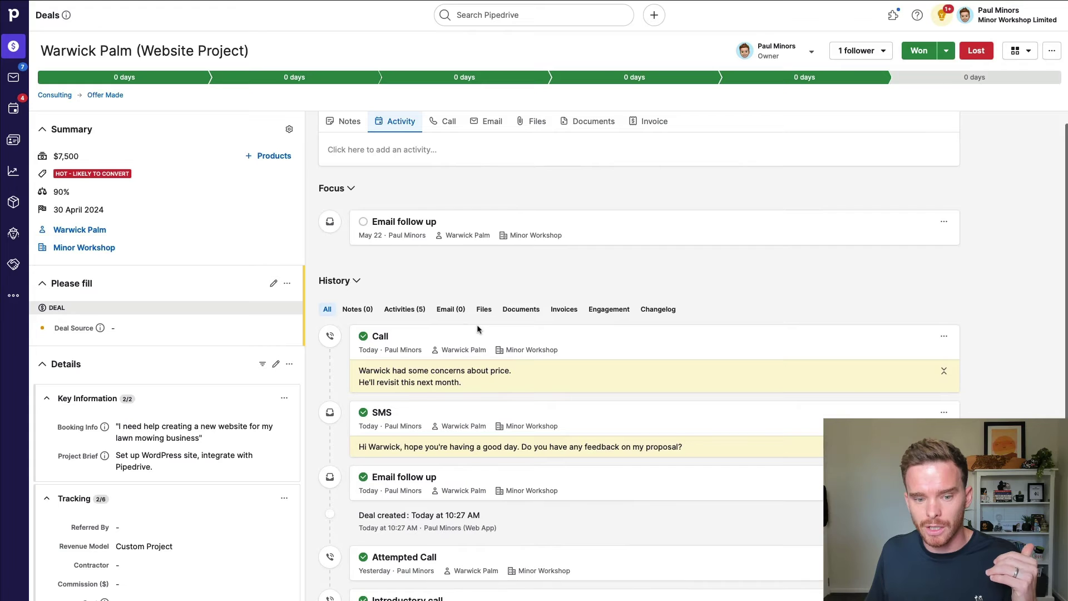
scroll(501, 328, up, 1)
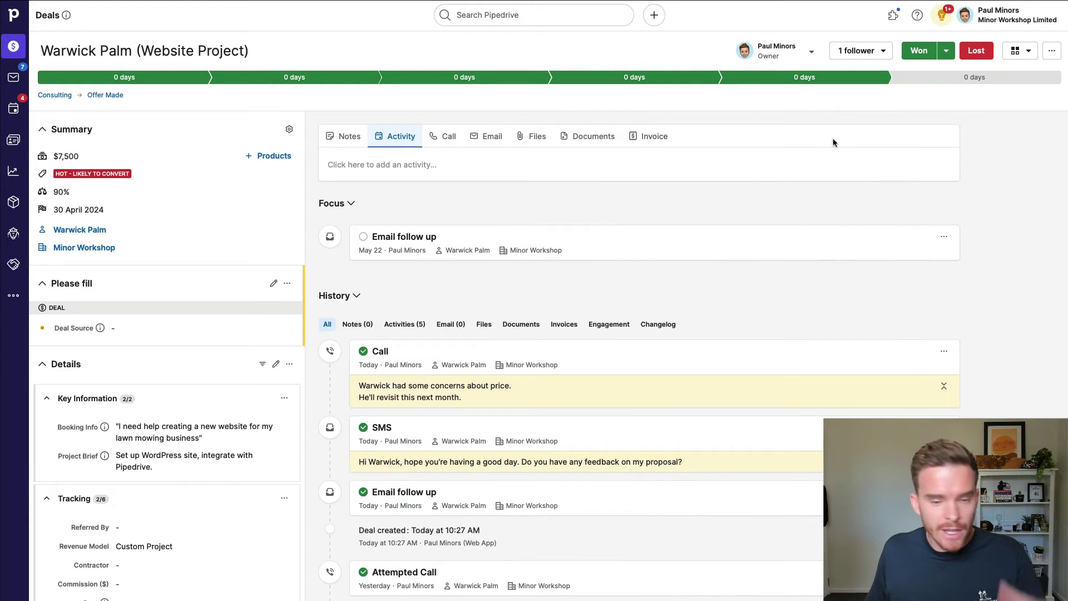
click(976, 56)
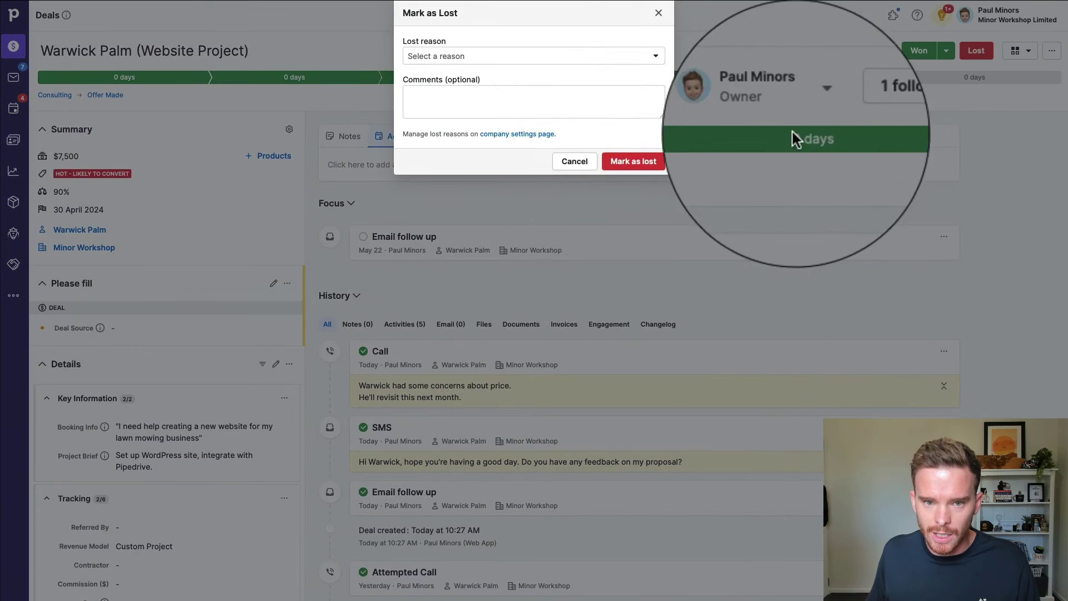
click(468, 60)
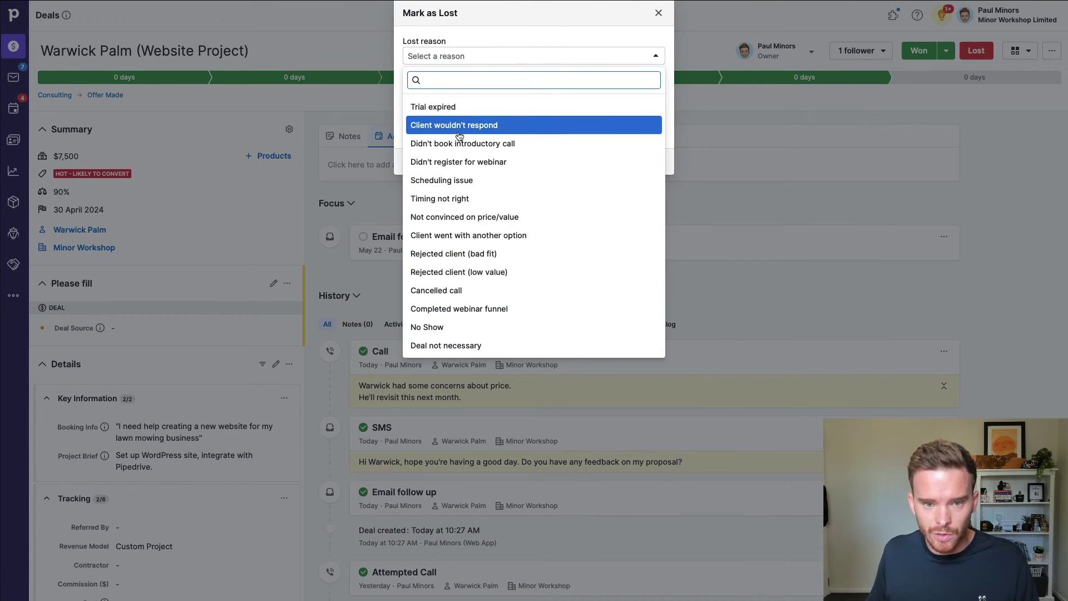
click(513, 135)
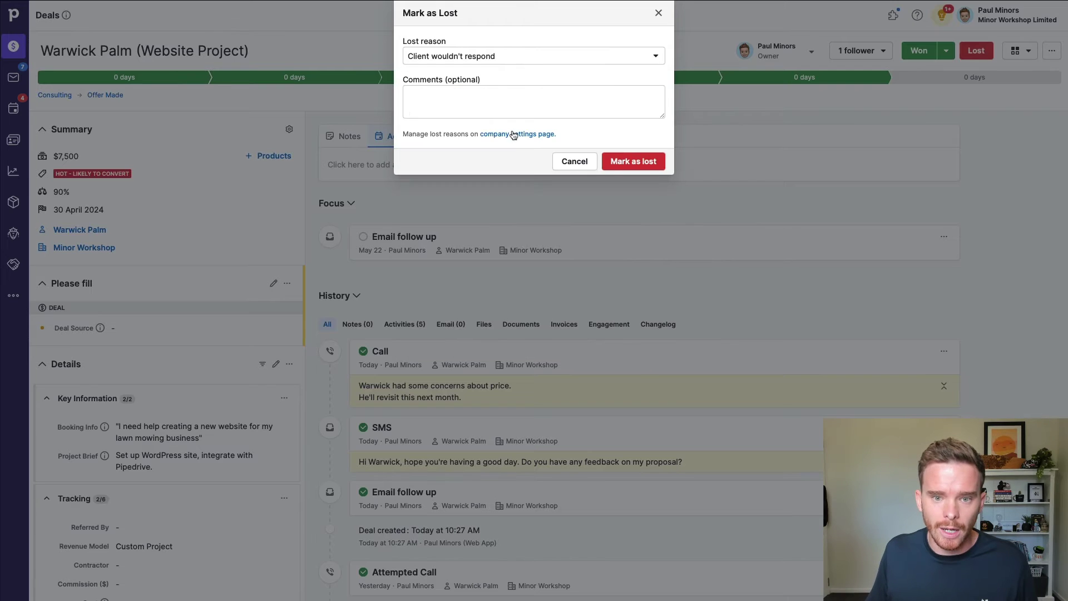
click(568, 165)
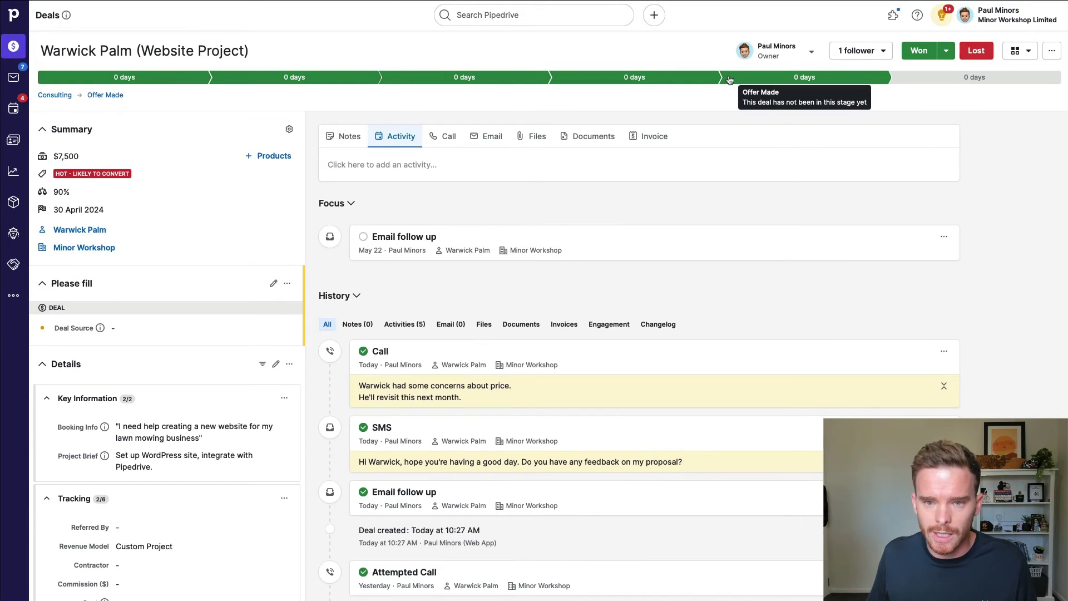
- Mark the deal lost with reason 'Timing not right' and comment 'Asked for follow up in Q4'
click(969, 53)
click(557, 58)
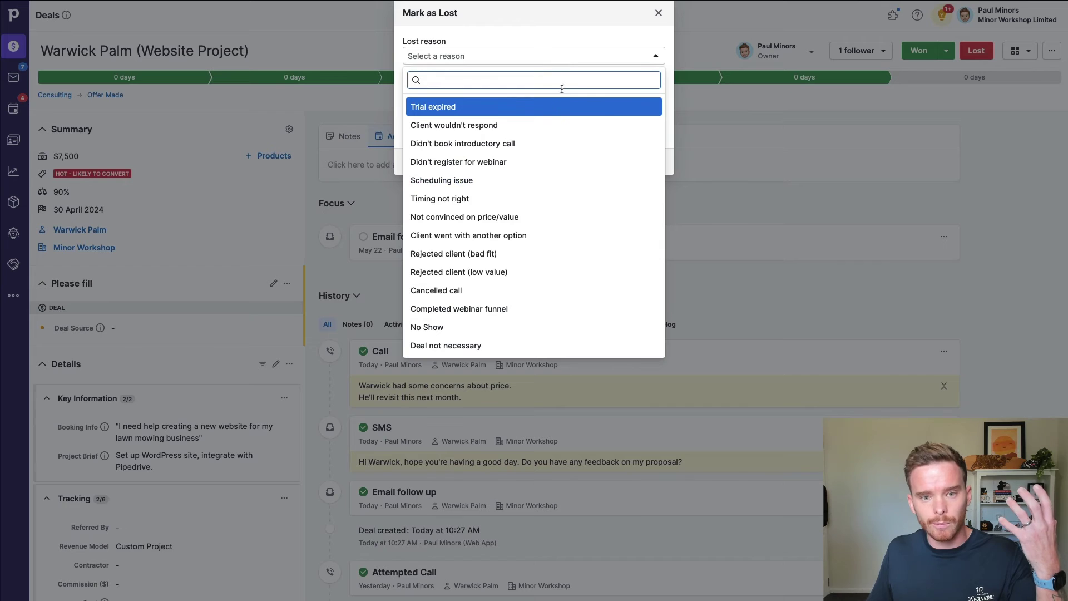
click(526, 200)
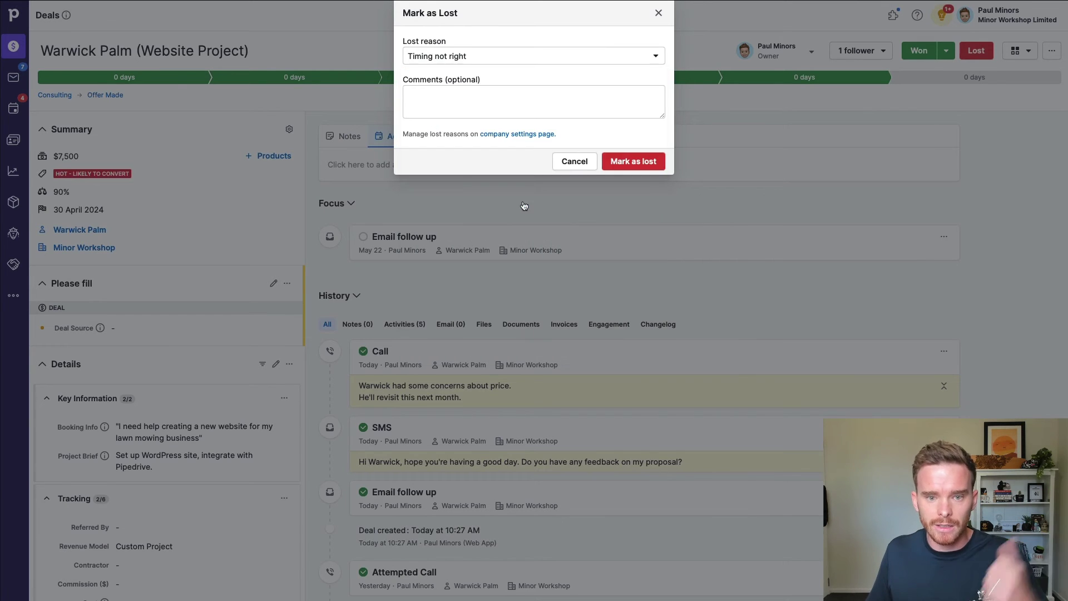
click(522, 104)
text(Asked)
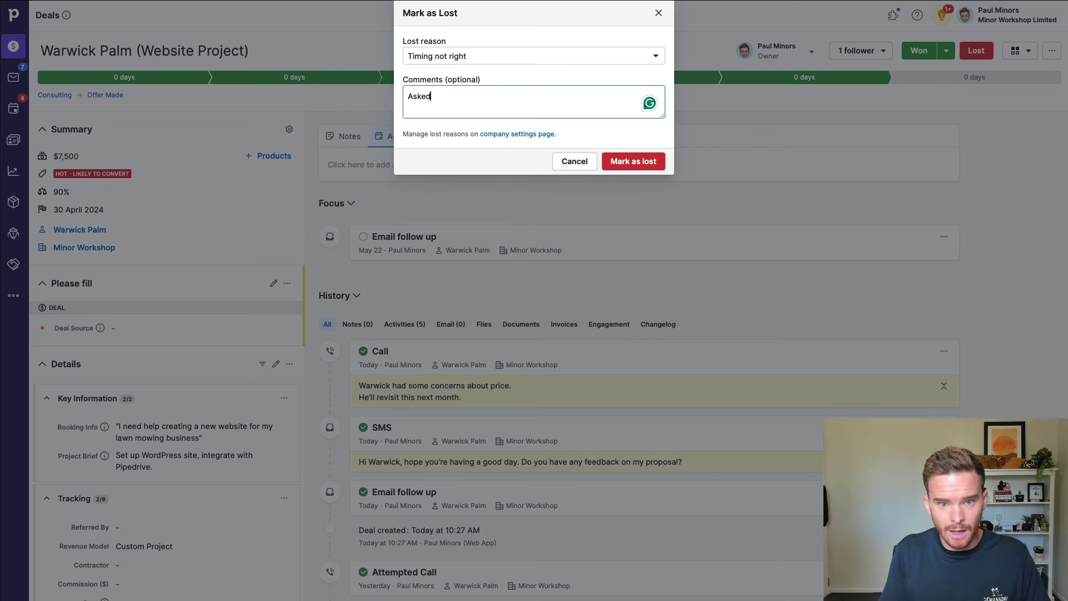
text( for follow up )
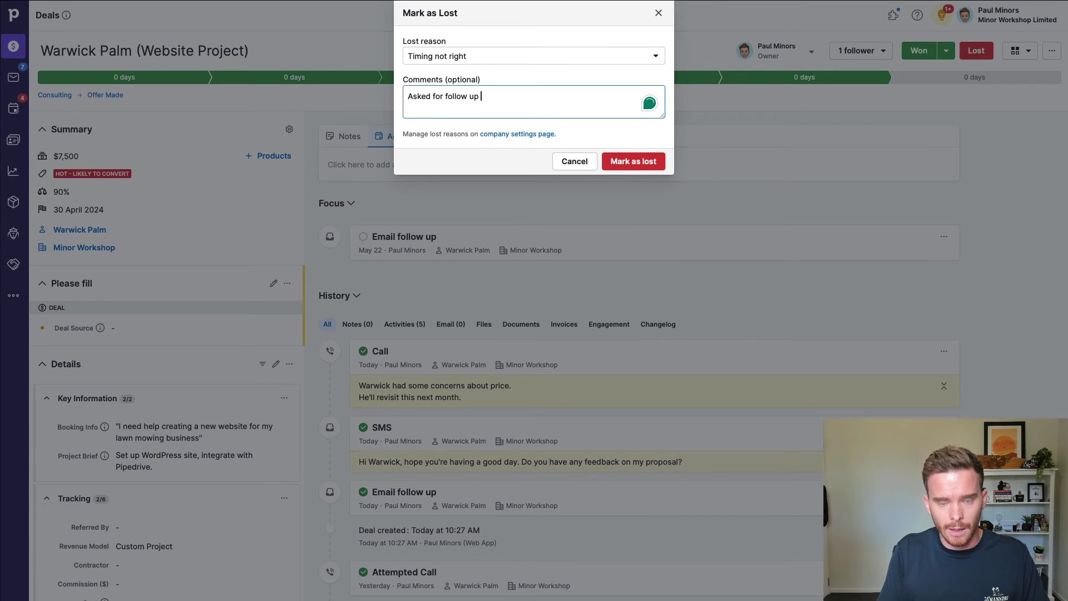
text(in Q4)
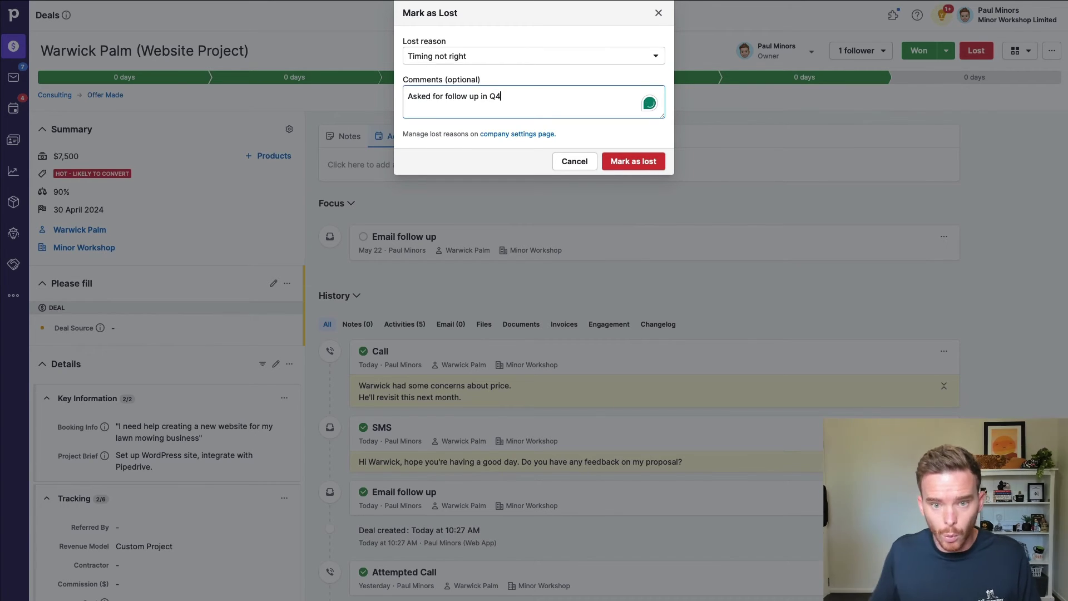
click(625, 162)
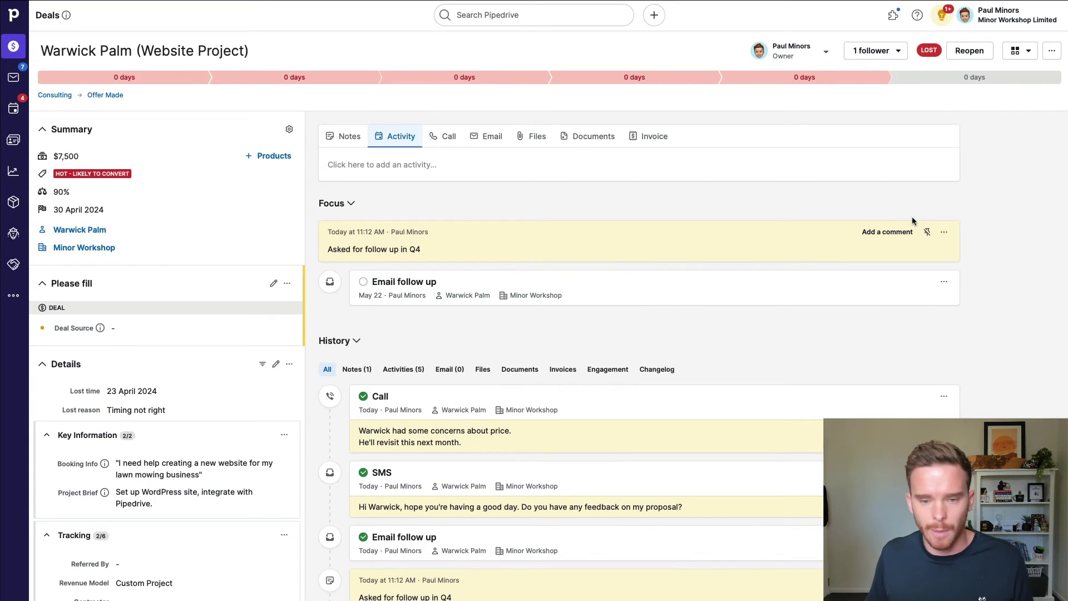
- Move the Email follow up to 17 Oct 2024, noting 'Asked for follow up in Q4 now they have budget'
click(412, 283)
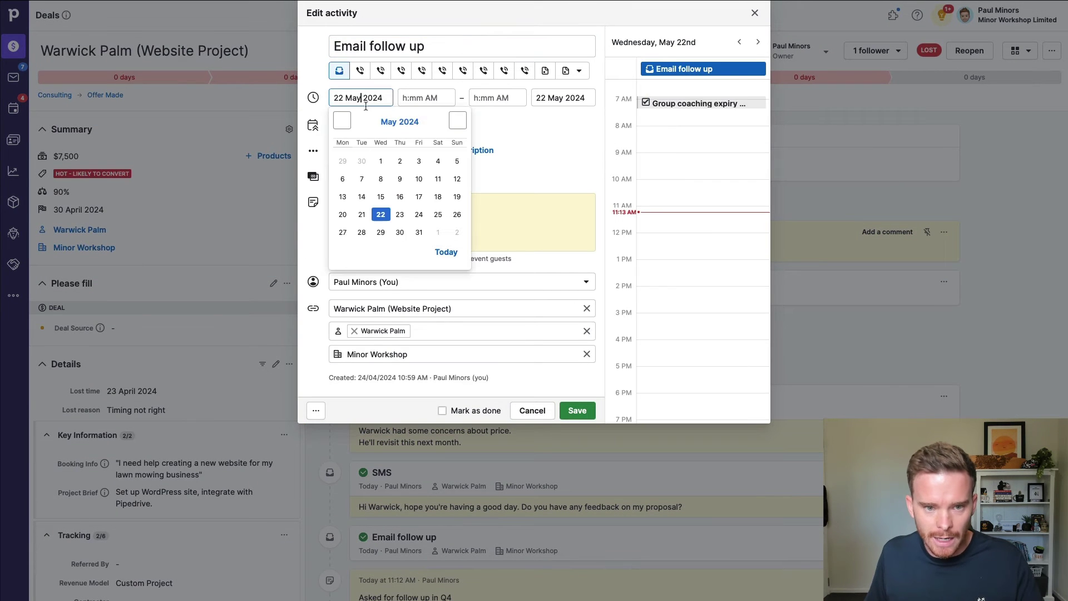
click(360, 98)
click(457, 121)
click(457, 121)
click(457, 122)
click(457, 121)
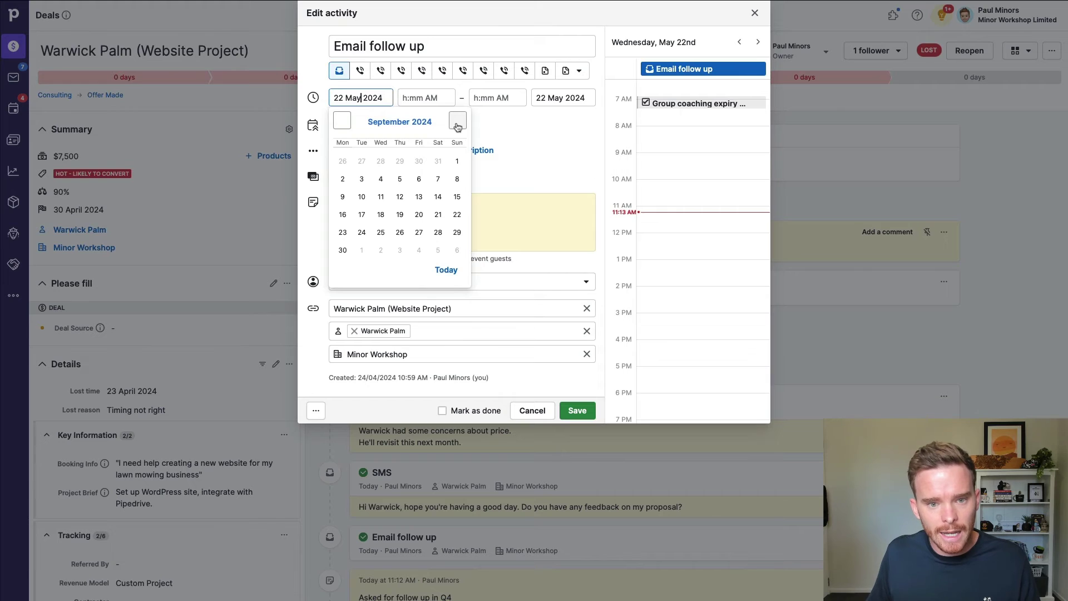
click(457, 122)
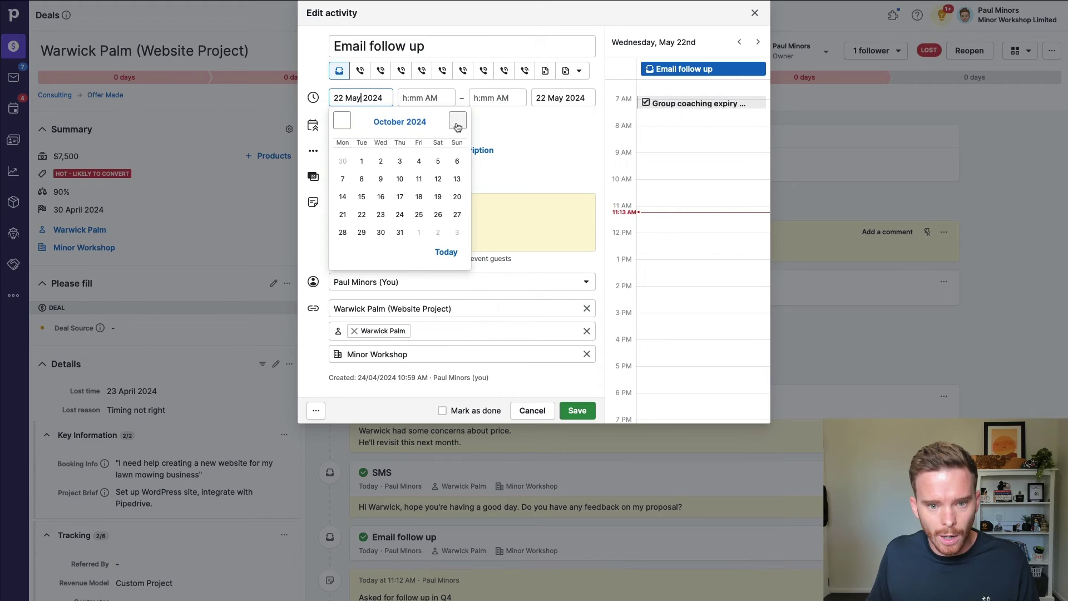
click(400, 196)
click(426, 217)
text(Asekd)
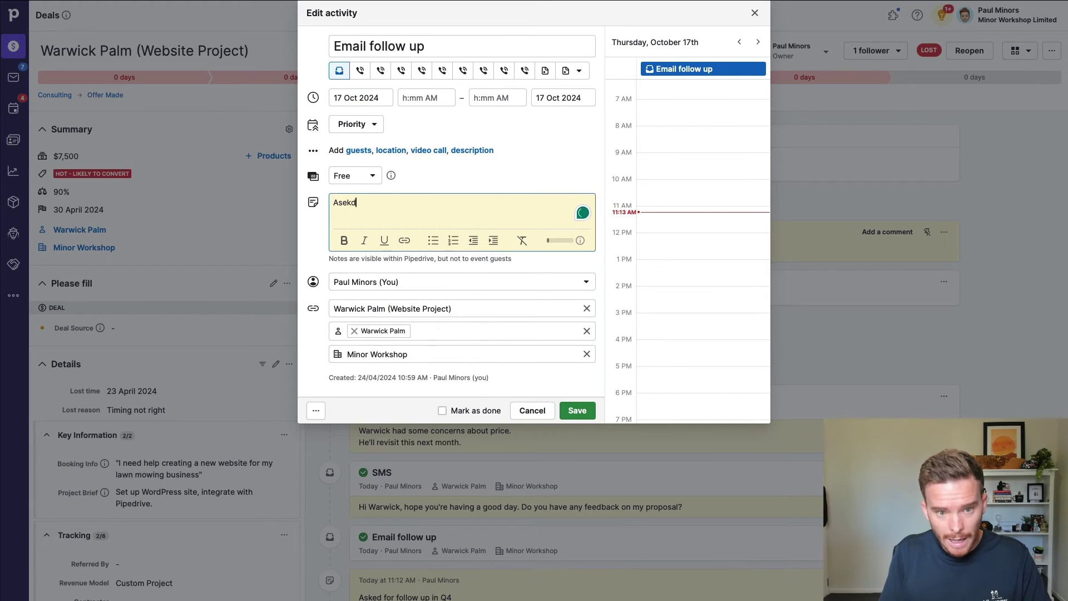
key(BackSpace)
key(BackSpace)
text(ked f)
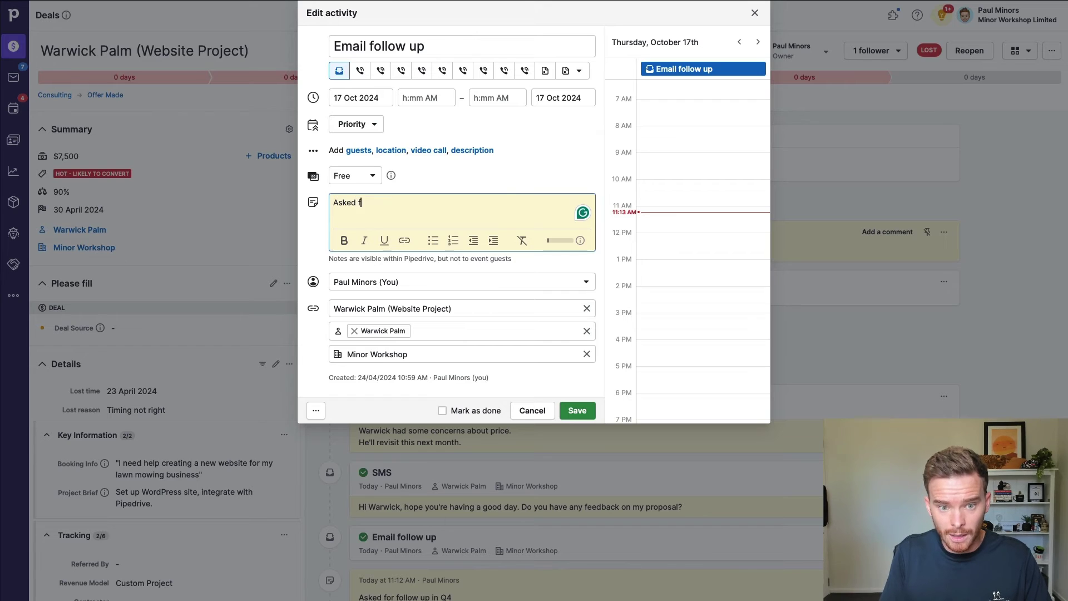
text(or follow up)
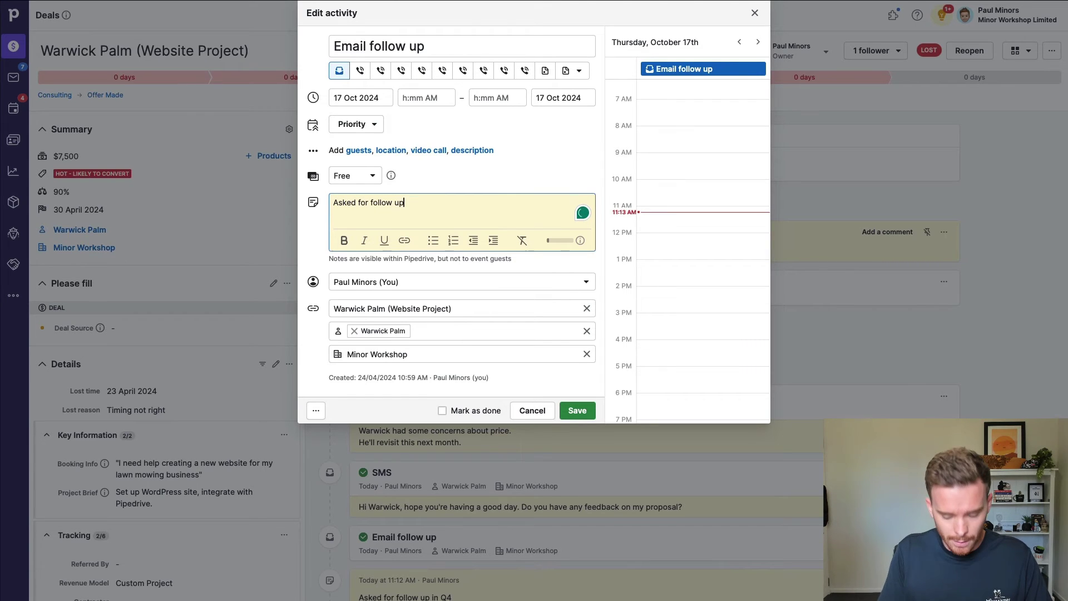
text( in Q4 now )
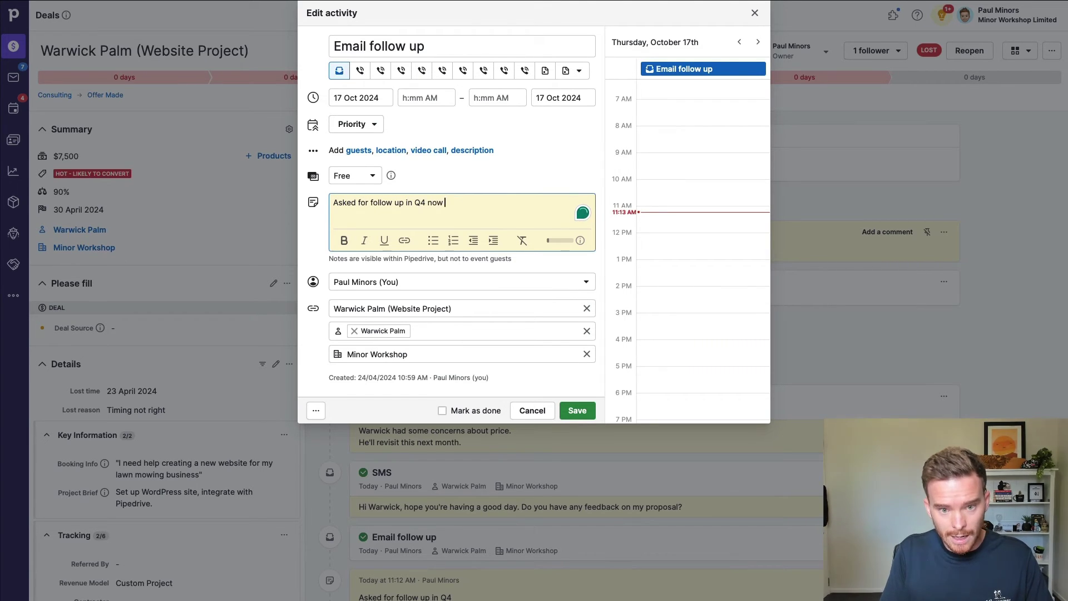
text(they have budget.)
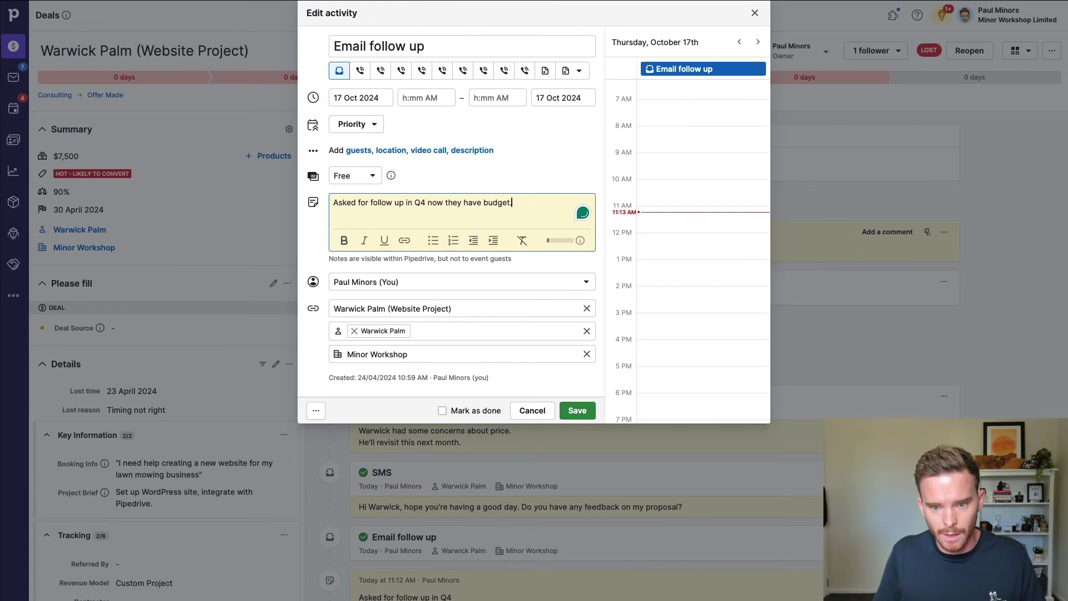
click(578, 411)
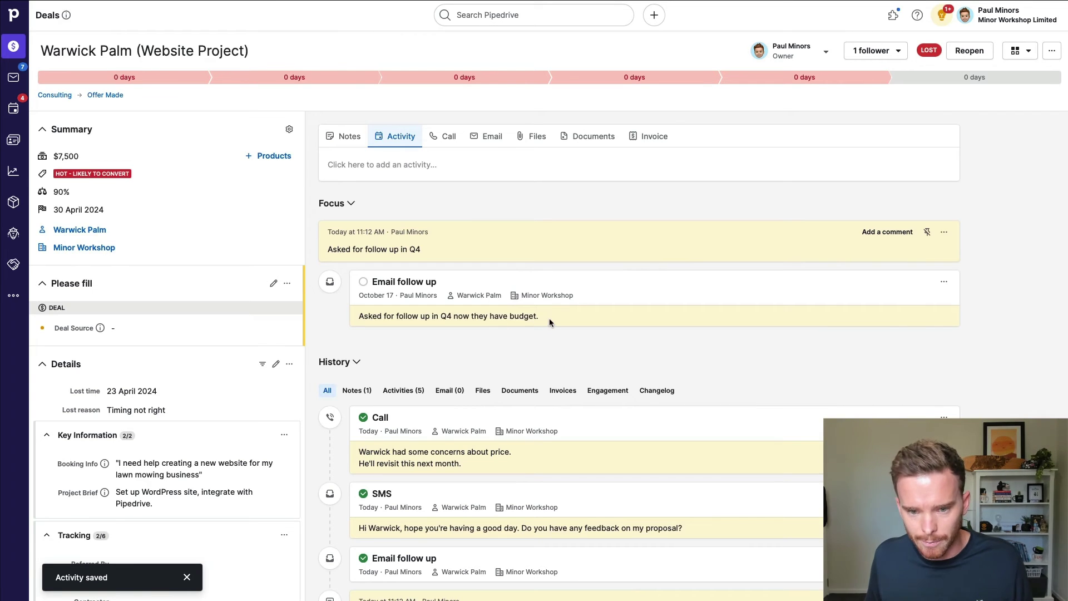
- Select the saved follow-up note line, then clear the selection
triple_click(512, 316)
click(461, 352)
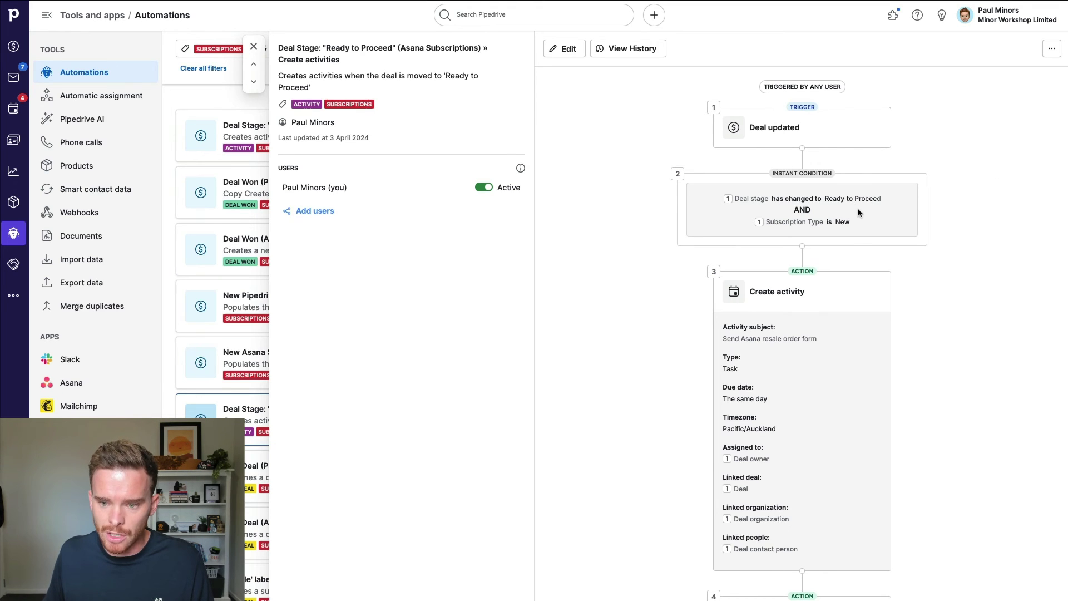
scroll(860, 239, down, 3)
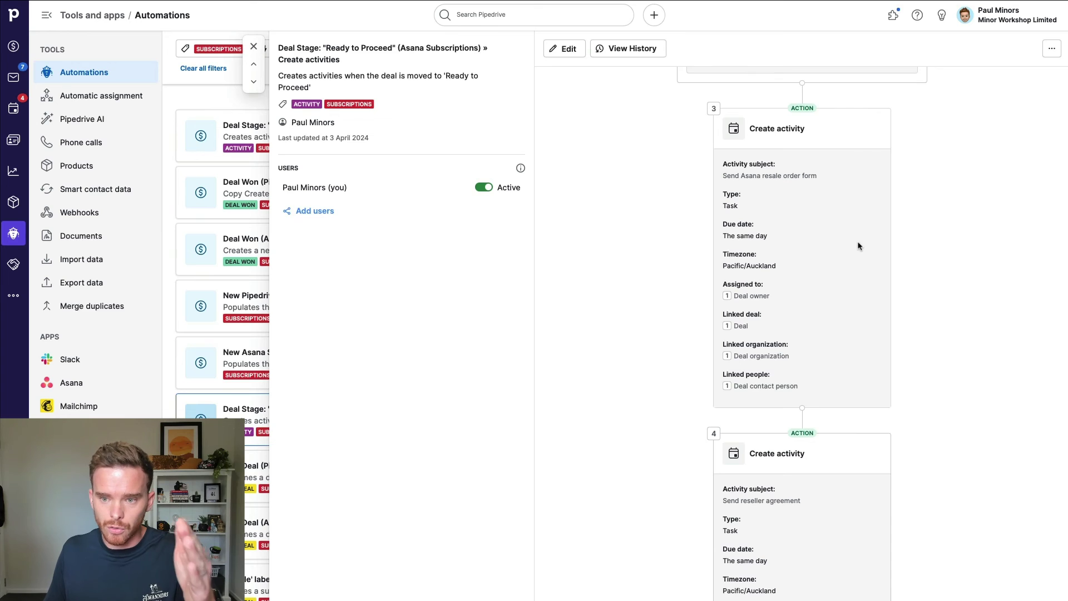
scroll(860, 246, down, 8)
scroll(858, 246, up, 6)
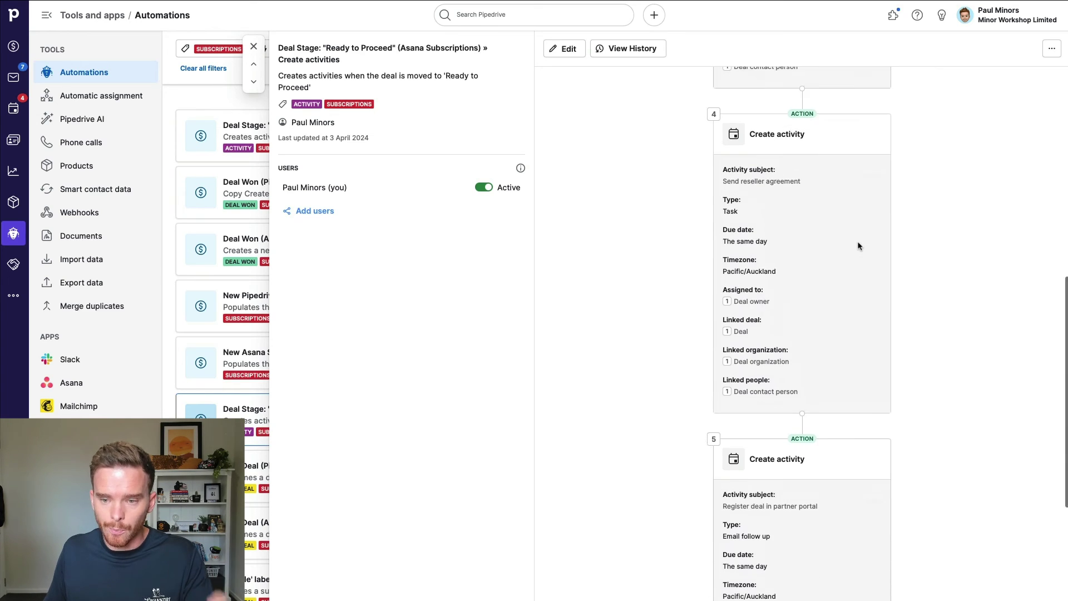
scroll(858, 246, up, 2)
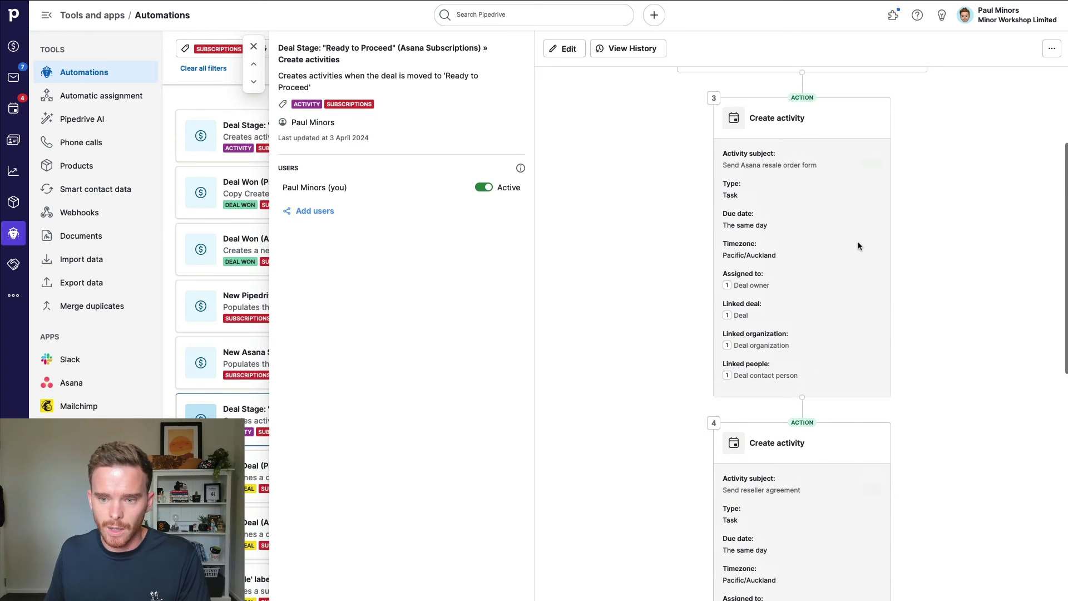
scroll(859, 246, down, 1)
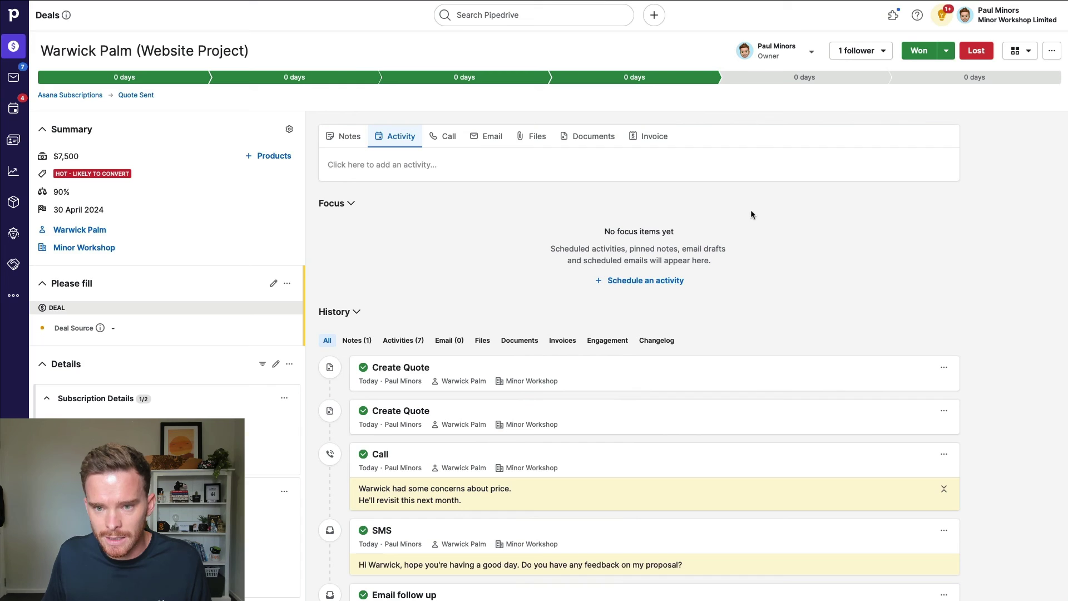
- Move the Website Project deal into the Ready to Proceed pipeline stage
click(785, 81)
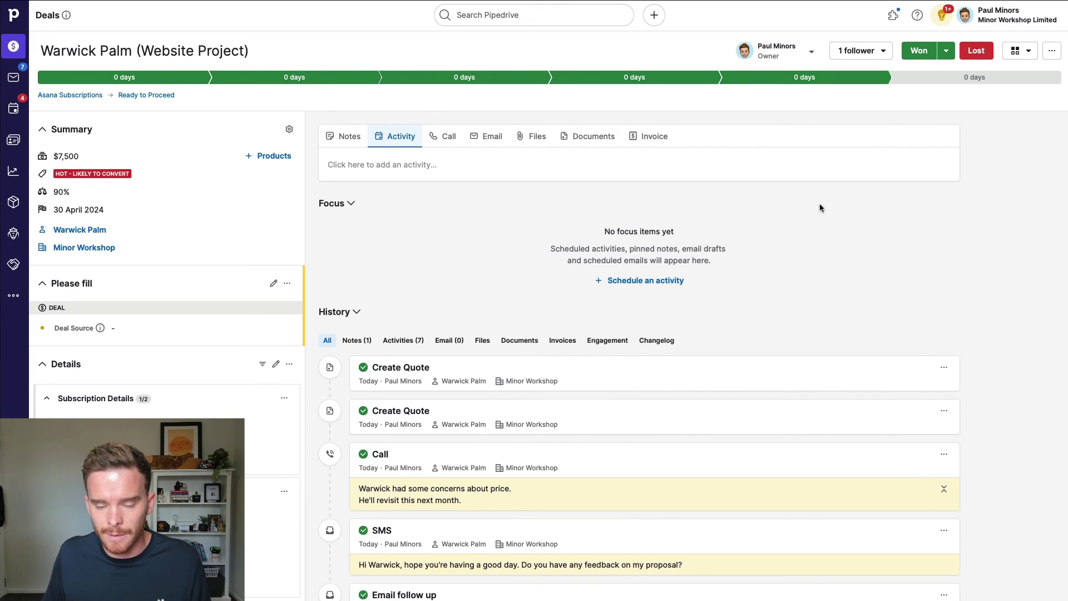